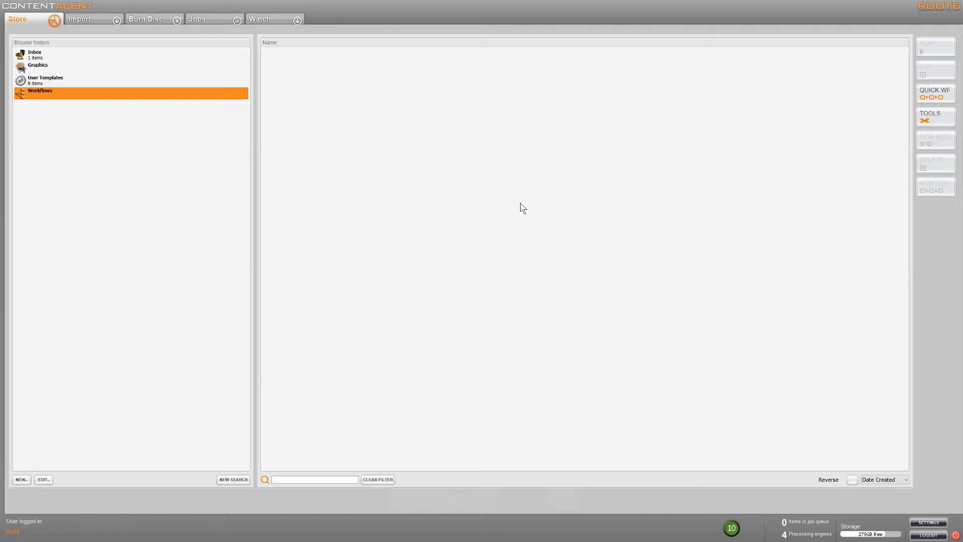
# Create a new workflow from the right-click task list
pyautogui.rightClick(486, 187)
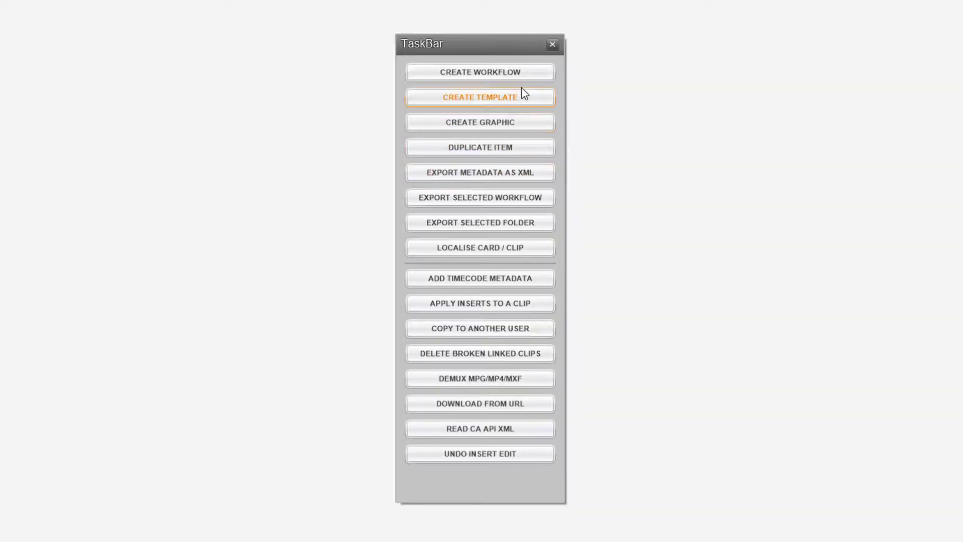
pyautogui.click(528, 78)
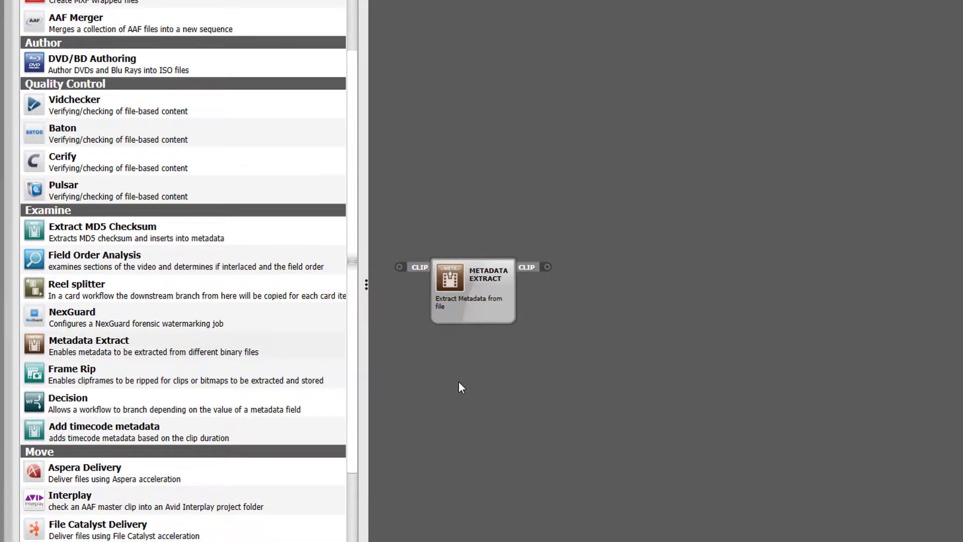
# Add a Reel Splitter node after Metadata Extract
pyautogui.click(296, 296)
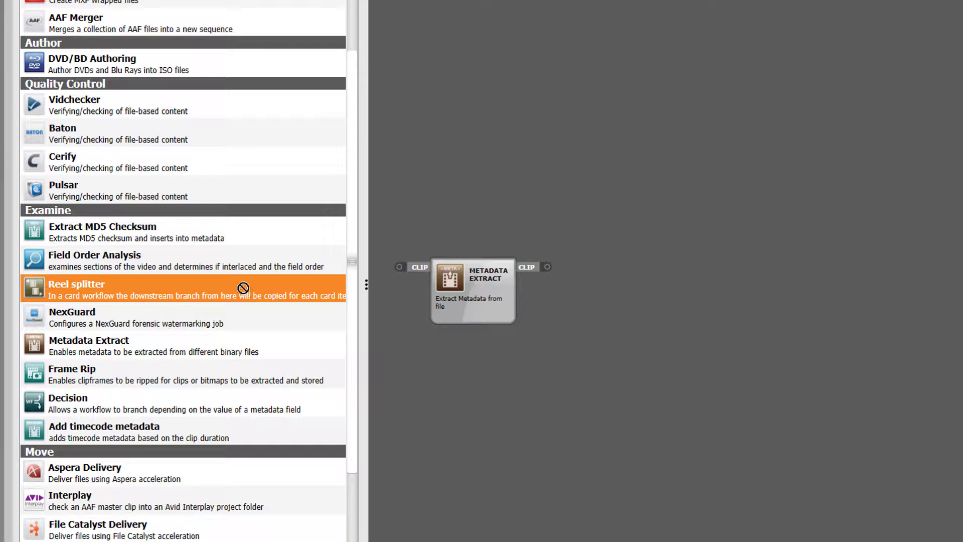
pyautogui.moveTo(243, 288); pyautogui.dragTo(523, 112)
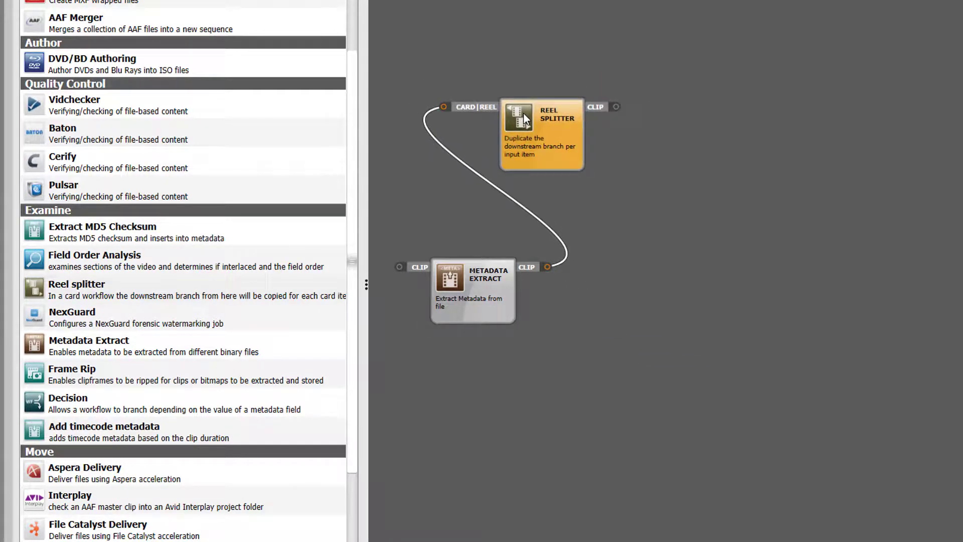
pyautogui.click(612, 342)
# Add a Decision node using the 'Is the Title blank?' template, fed by the splitter's clip output
pyautogui.click(289, 395)
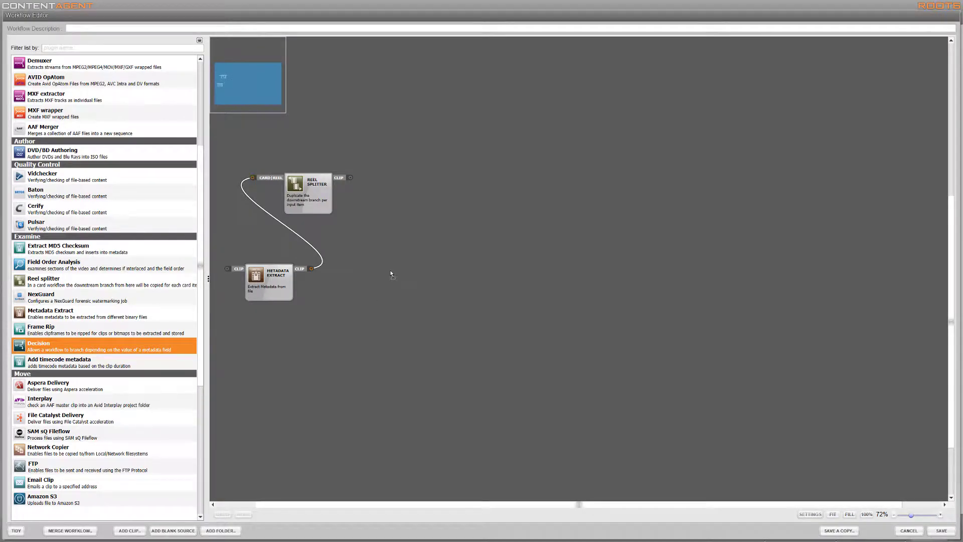
pyautogui.click(392, 274)
pyautogui.doubleClick(473, 173)
pyautogui.click(410, 288)
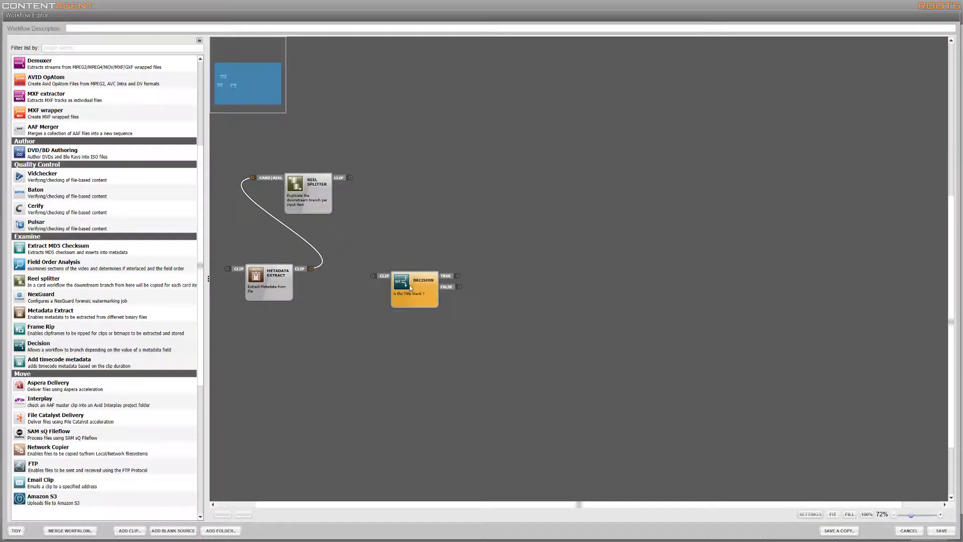
pyautogui.moveTo(409, 288); pyautogui.dragTo(381, 301)
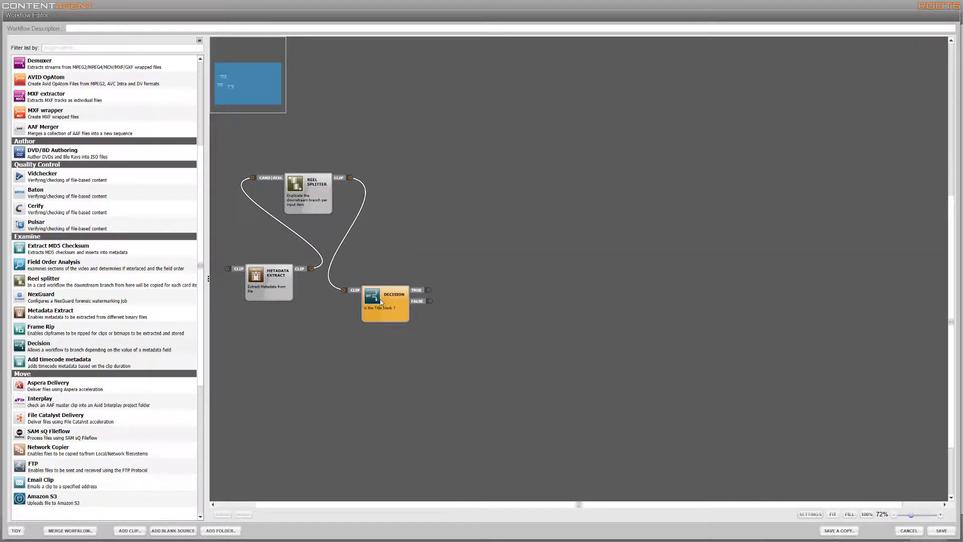
# Set the Decision template to the pre-defined 'Can be re-wrapped as Avid OpAtom' condition
pyautogui.rightClick(381, 301)
pyautogui.click(362, 304)
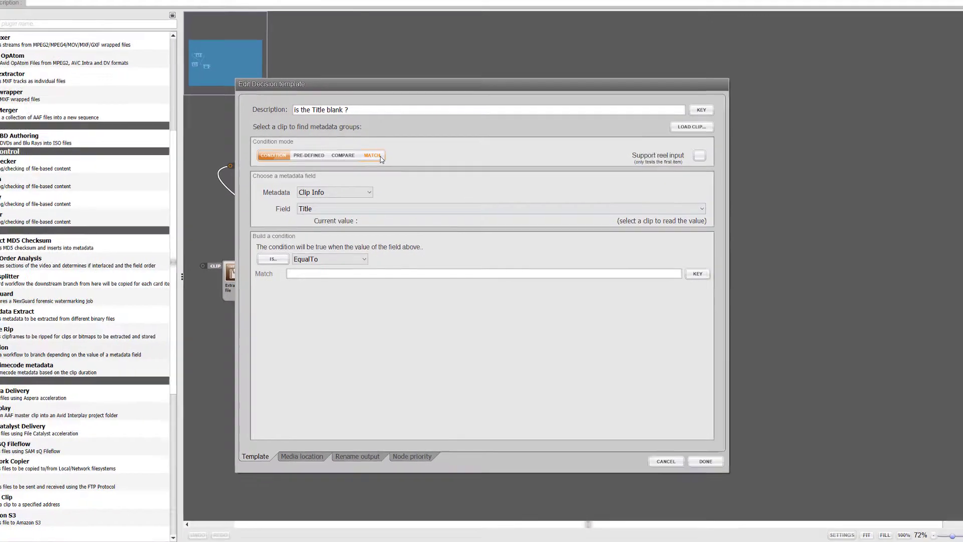
pyautogui.click(378, 164)
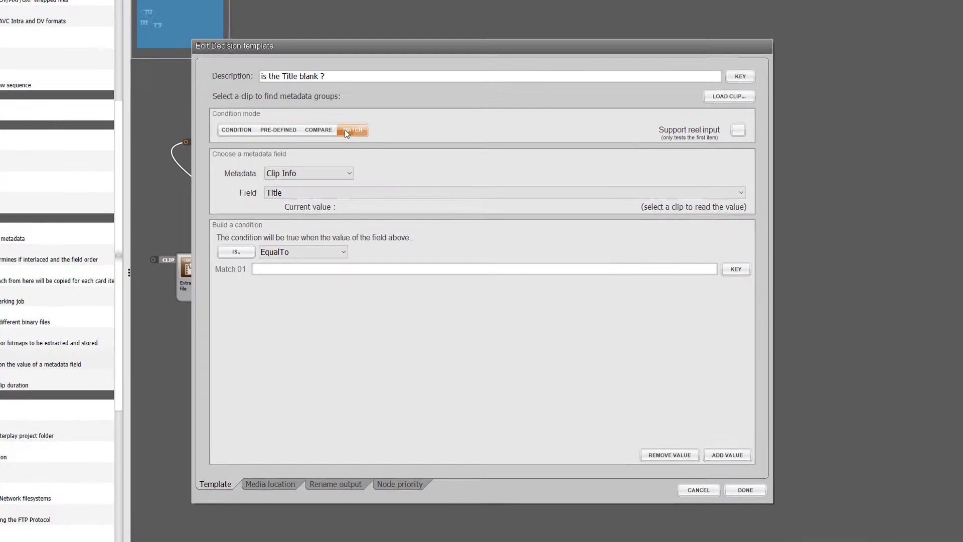
pyautogui.click(308, 127)
pyautogui.click(226, 123)
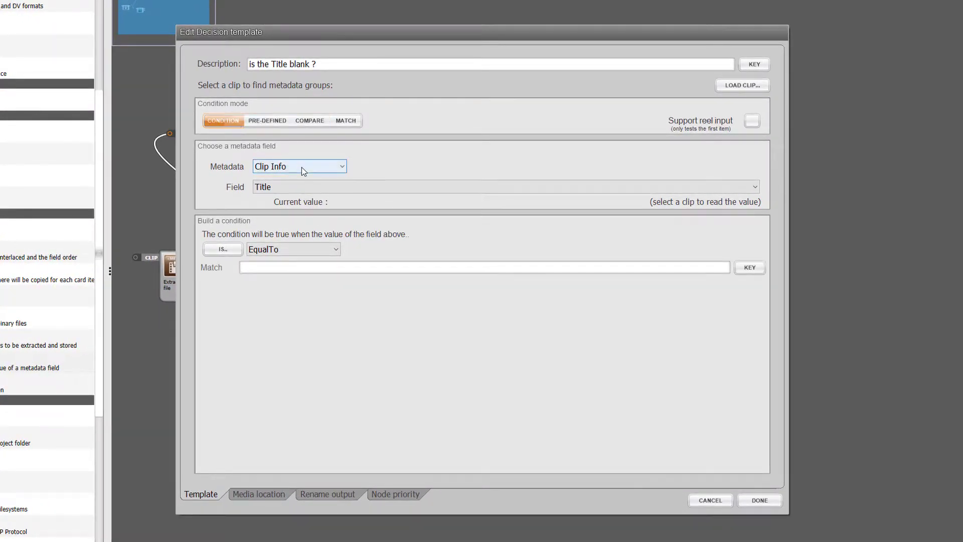
pyautogui.click(302, 167)
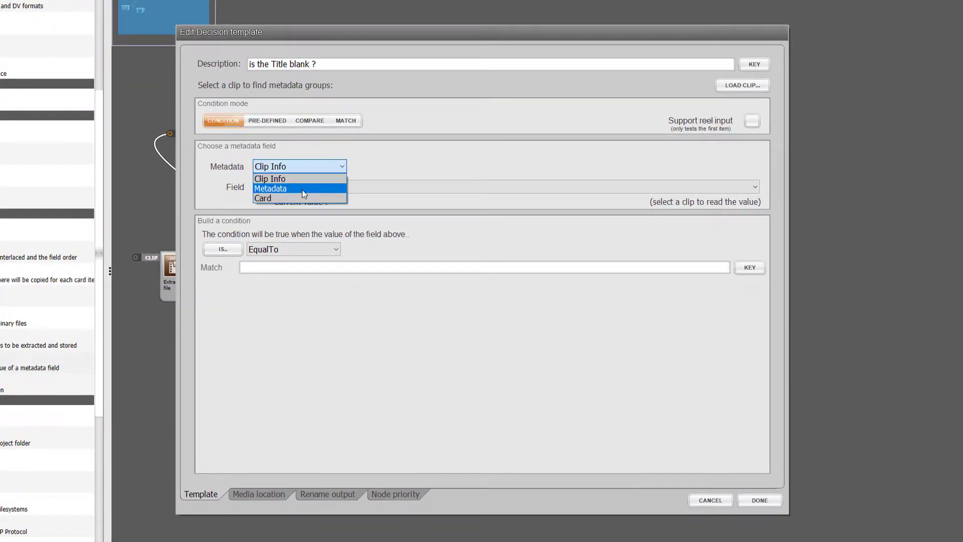
pyautogui.click(278, 122)
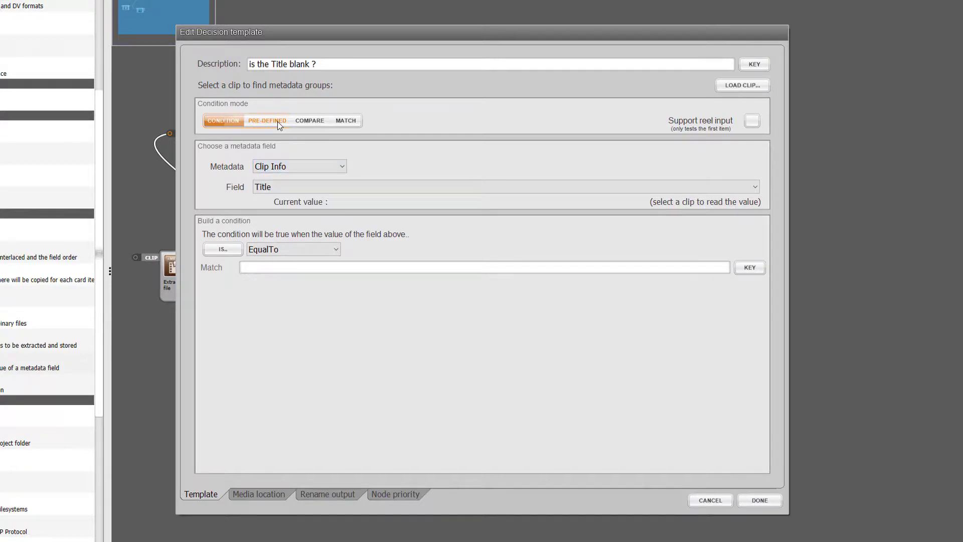
pyautogui.click(277, 121)
pyautogui.click(307, 163)
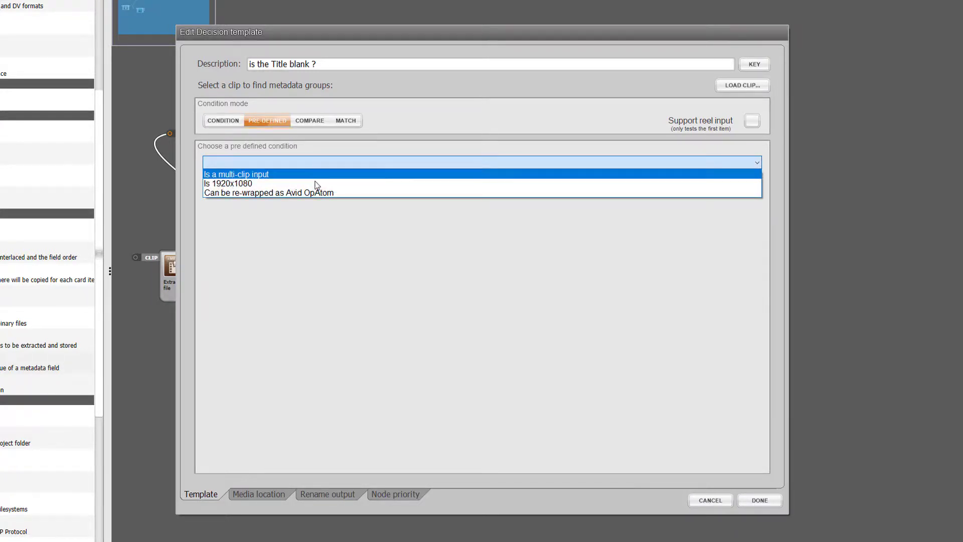
pyautogui.click(360, 194)
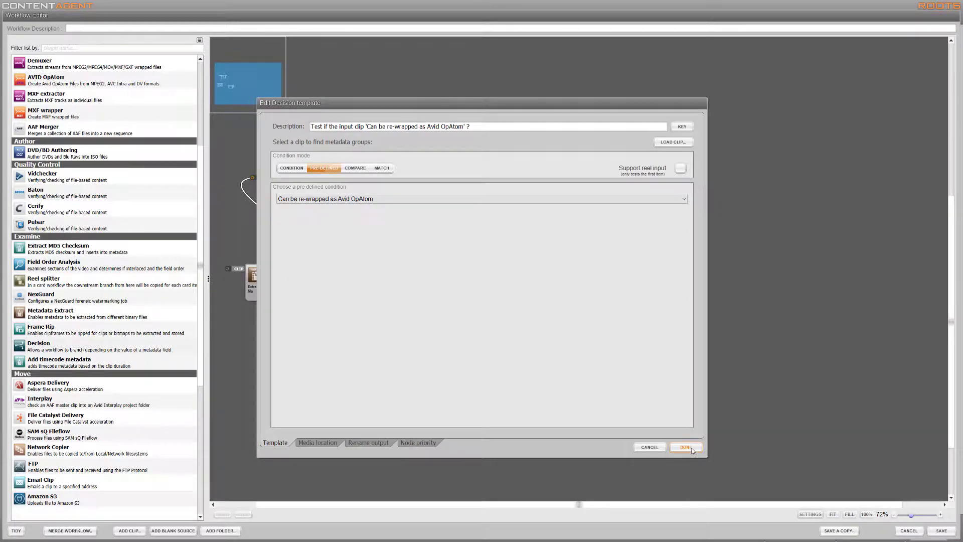
pyautogui.click(692, 449)
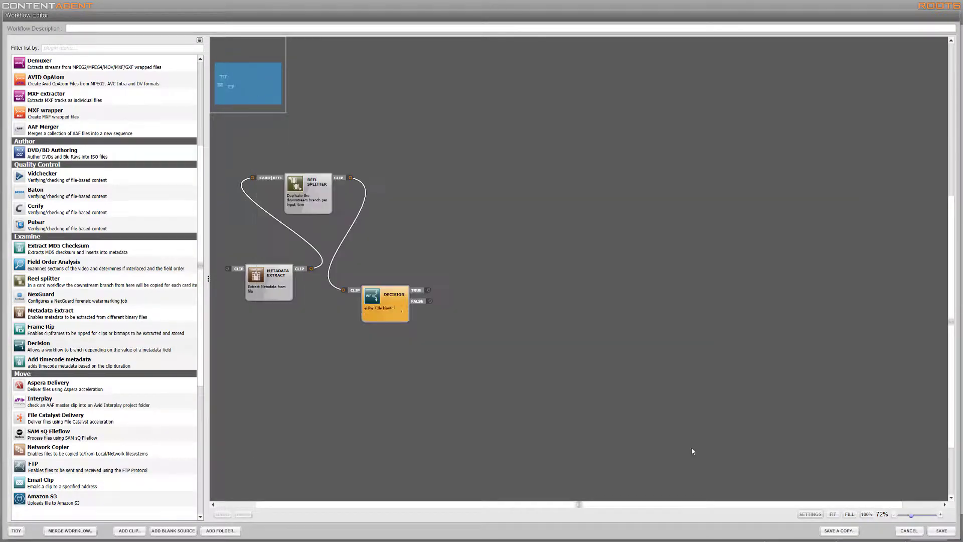
# Add an AVID OpAtom node fed by the Decision's TRUE output
pyautogui.scroll(-2, 327, 370)
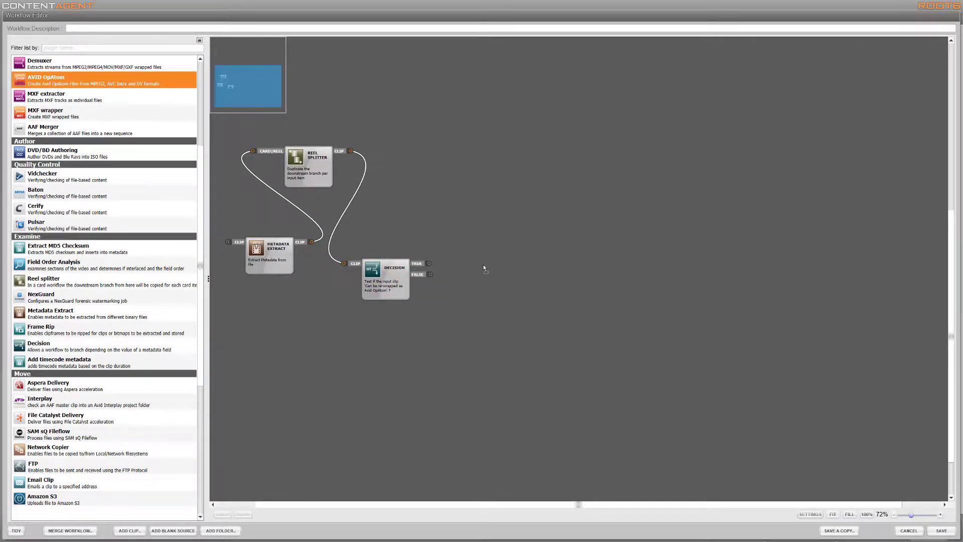
pyautogui.moveTo(483, 268); pyautogui.dragTo(500, 252)
pyautogui.doubleClick(507, 155)
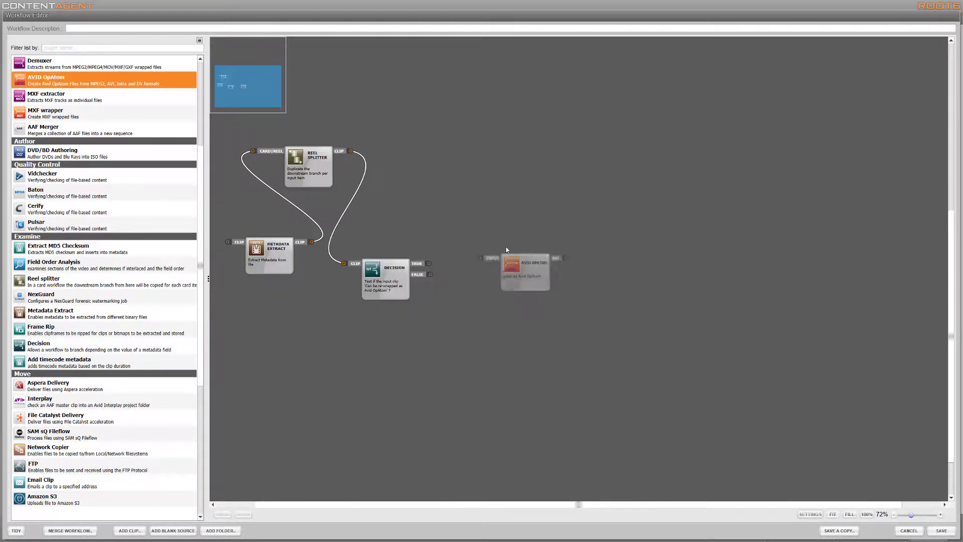
pyautogui.moveTo(429, 265); pyautogui.dragTo(456, 209)
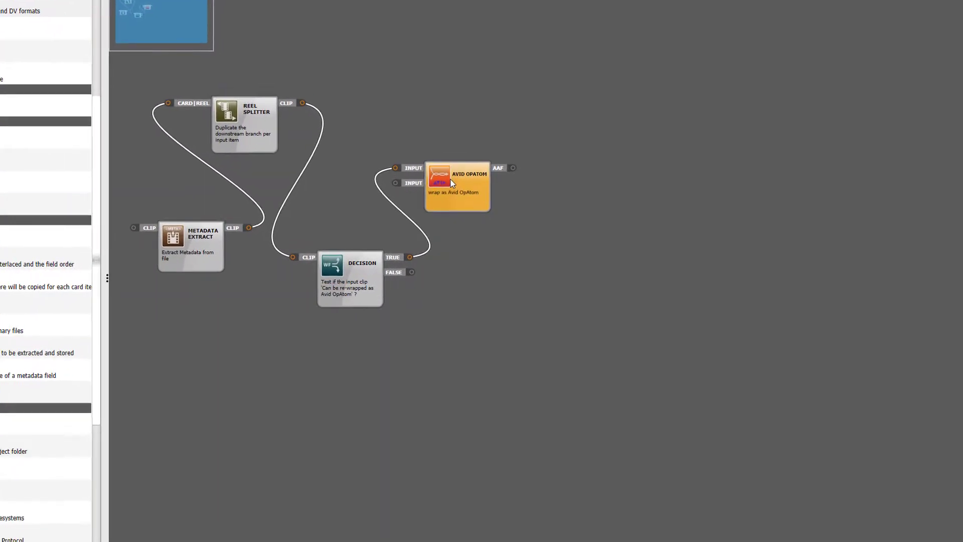
# In the OpAtom template, enable auto-increment folder names and turn off re-wrap-and-join-in-one-step
pyautogui.rightClick(451, 189)
pyautogui.click(433, 193)
pyautogui.moveTo(421, 162); pyautogui.dragTo(284, 167)
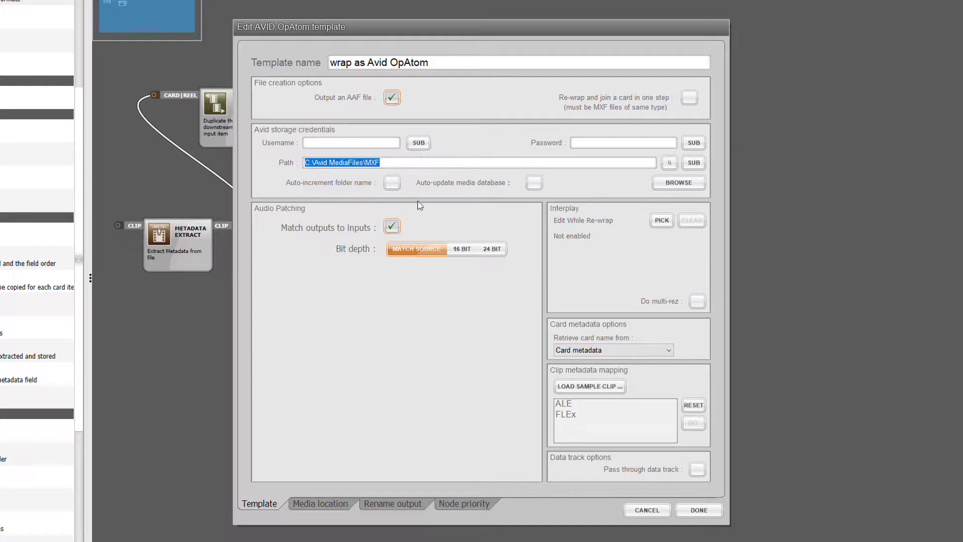
pyautogui.click(393, 183)
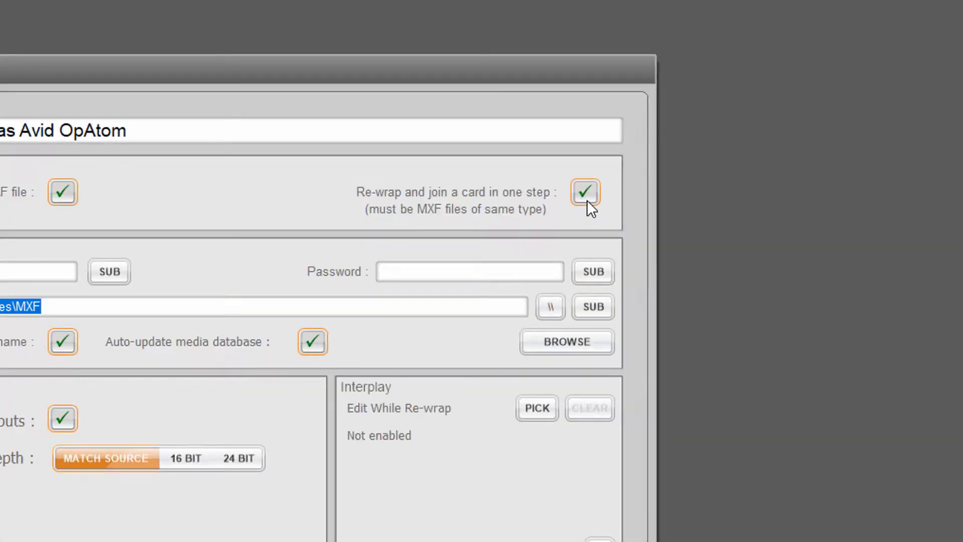
pyautogui.click(587, 200)
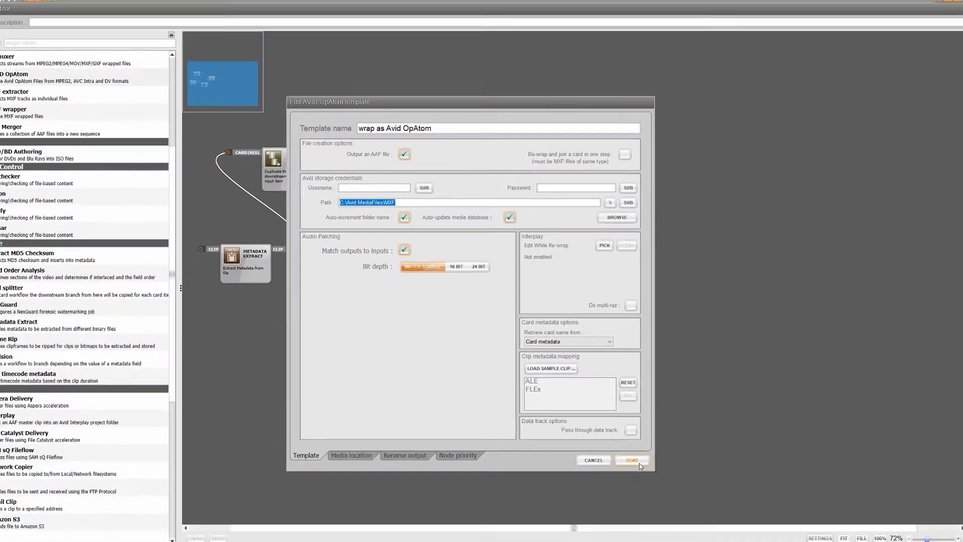
pyautogui.click(630, 518)
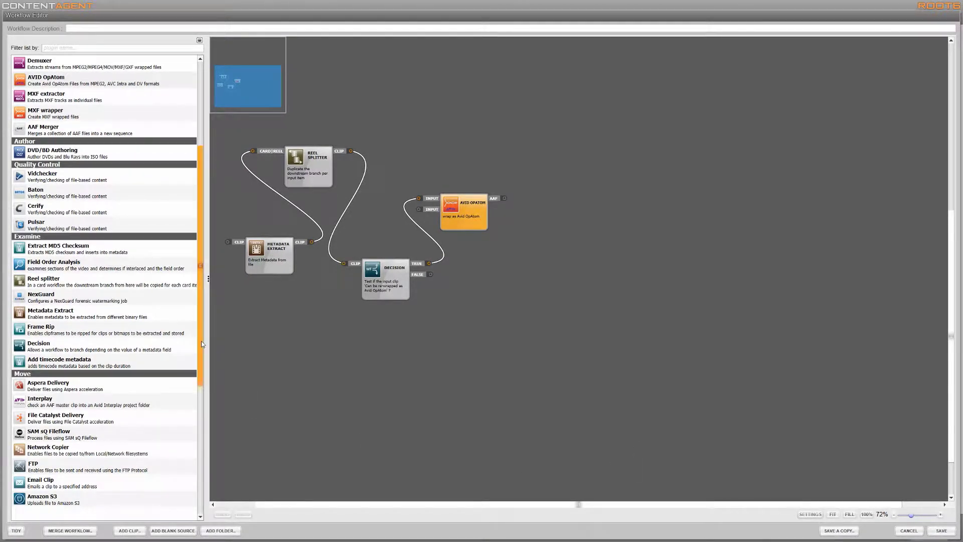
# Add a Platinum transcode node to the canvas
pyautogui.moveTo(201, 341); pyautogui.dragTo(202, 253)
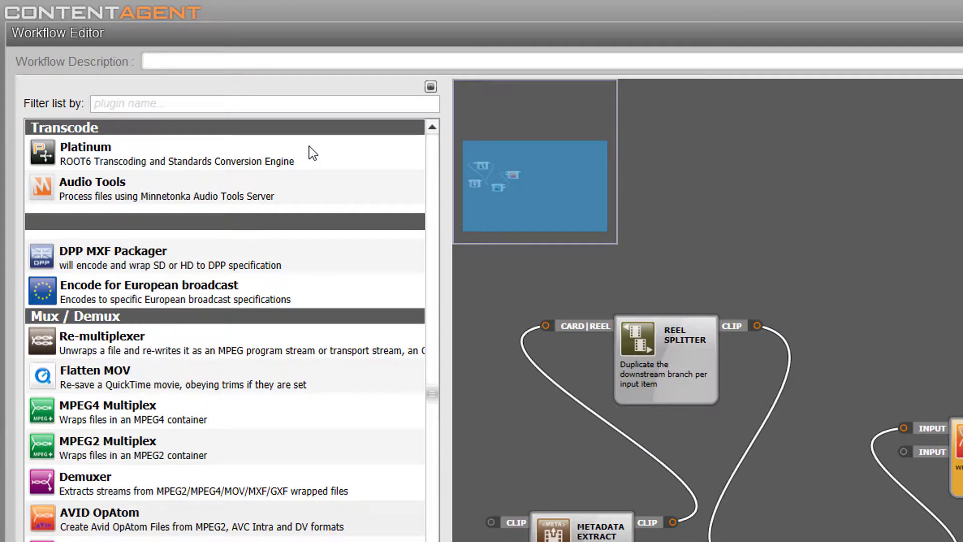
pyautogui.click(141, 66)
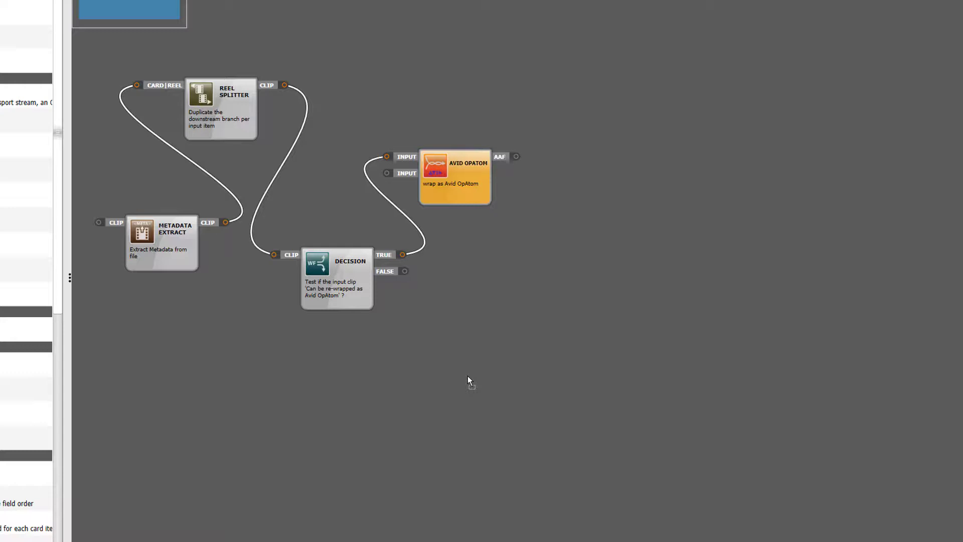
pyautogui.moveTo(467, 375); pyautogui.dragTo(467, 375)
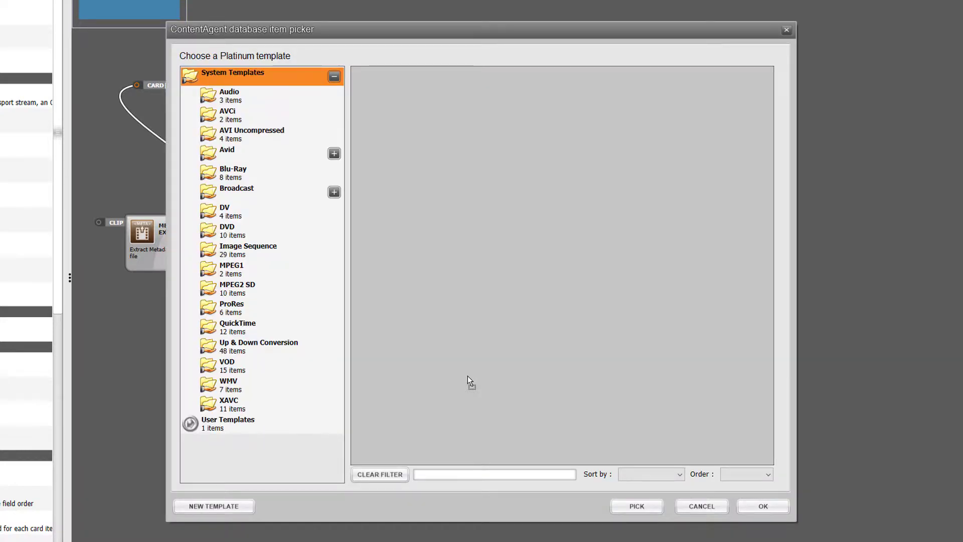
# Give Platinum the Avid AMT HD DNxHD 185X 1080i50 template and connect the Decision FALSE output
pyautogui.click(335, 155)
pyautogui.click(324, 164)
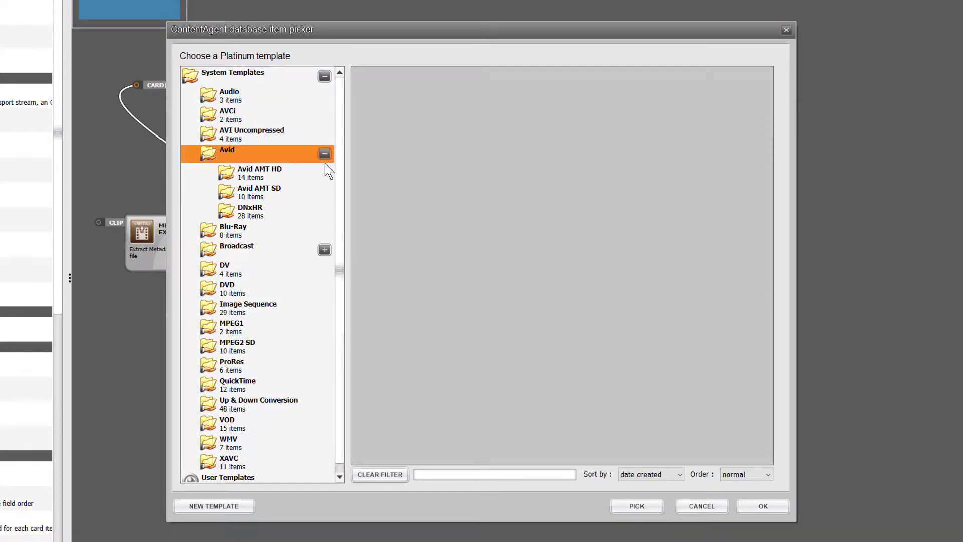
pyautogui.click(320, 174)
pyautogui.click(547, 161)
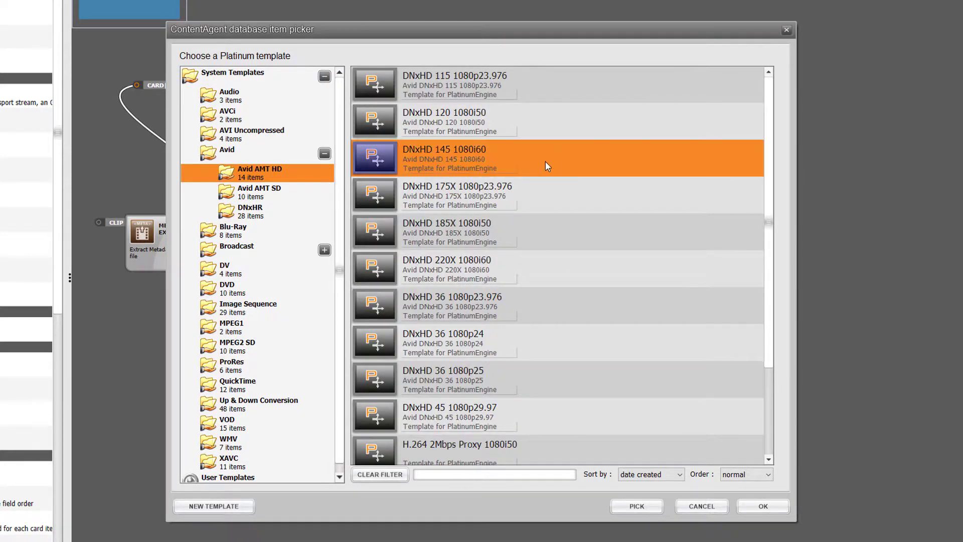
pyautogui.click(561, 199)
pyautogui.click(592, 239)
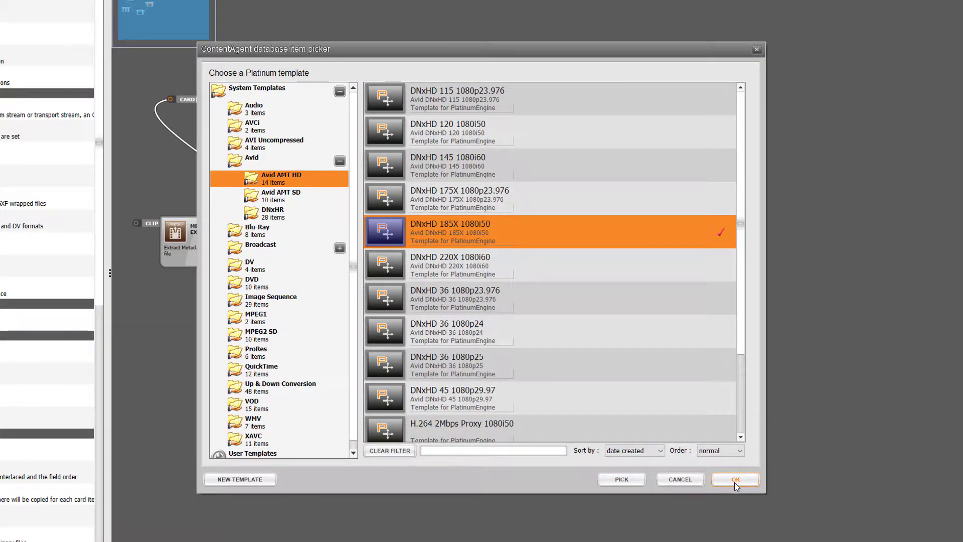
pyautogui.click(735, 478)
pyautogui.moveTo(522, 322); pyautogui.dragTo(495, 345)
# Switch the Platinum template to the Avid DNxHD 185X 1080p25 preset and rename it to match
pyautogui.rightClick(495, 345)
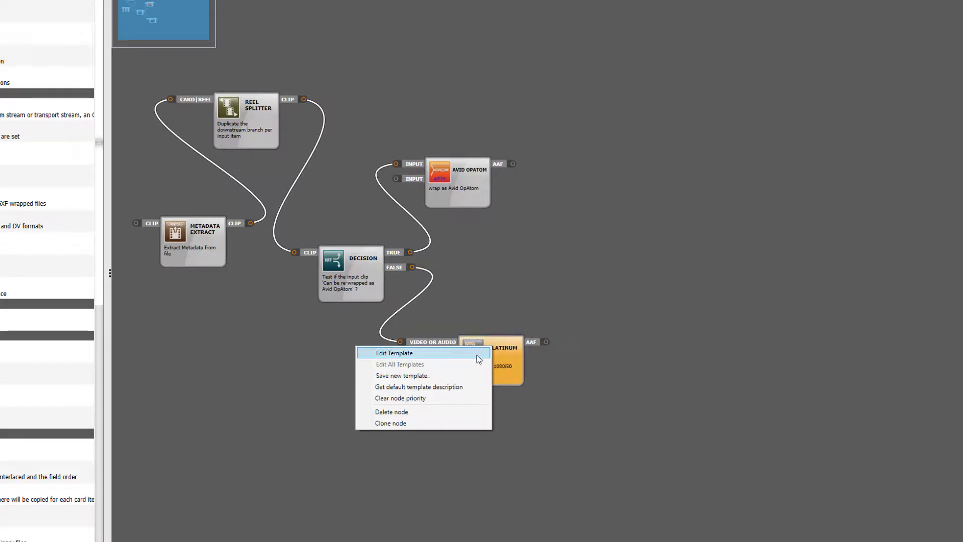
pyautogui.click(477, 353)
pyautogui.click(654, 198)
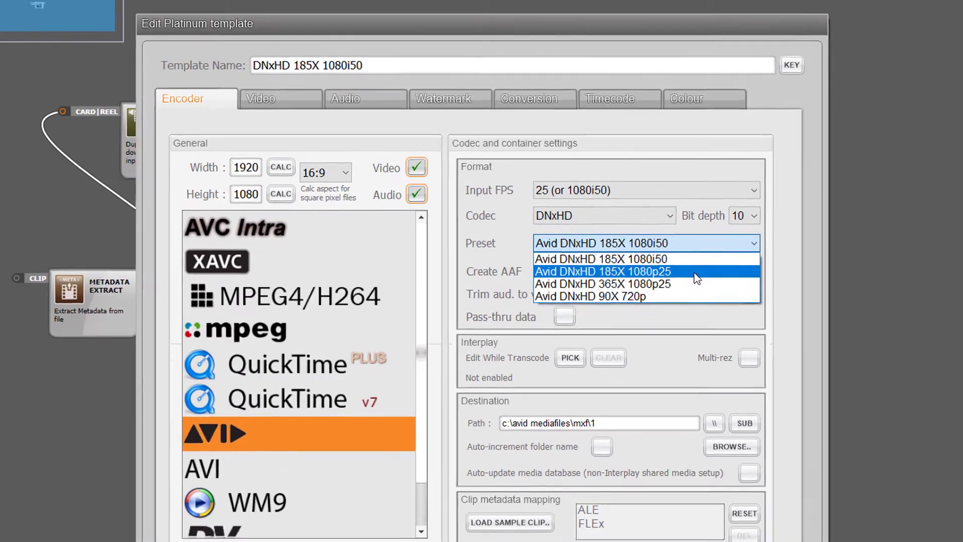
pyautogui.click(695, 272)
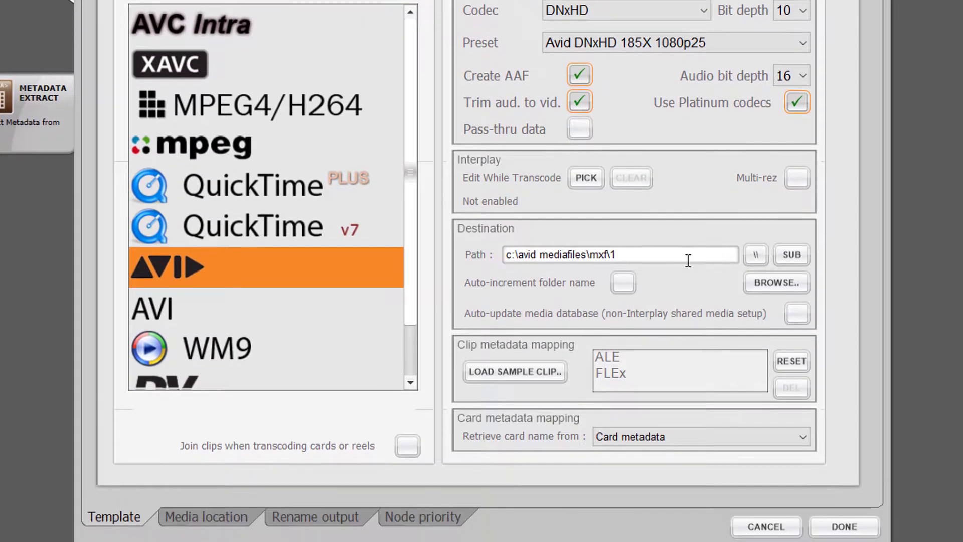
pyautogui.moveTo(687, 386); pyautogui.dragTo(569, 390)
pyautogui.moveTo(568, 245); pyautogui.dragTo(491, 247)
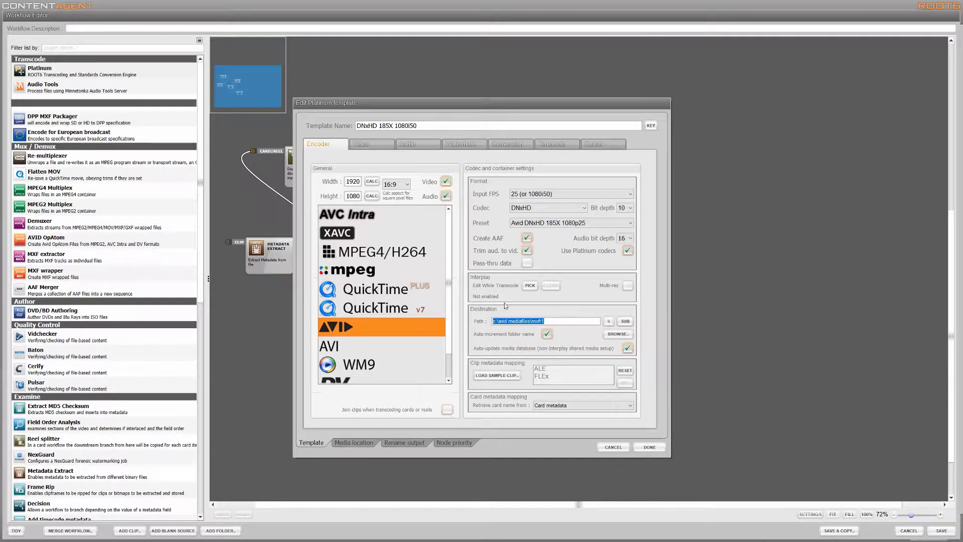
pyautogui.click(515, 126)
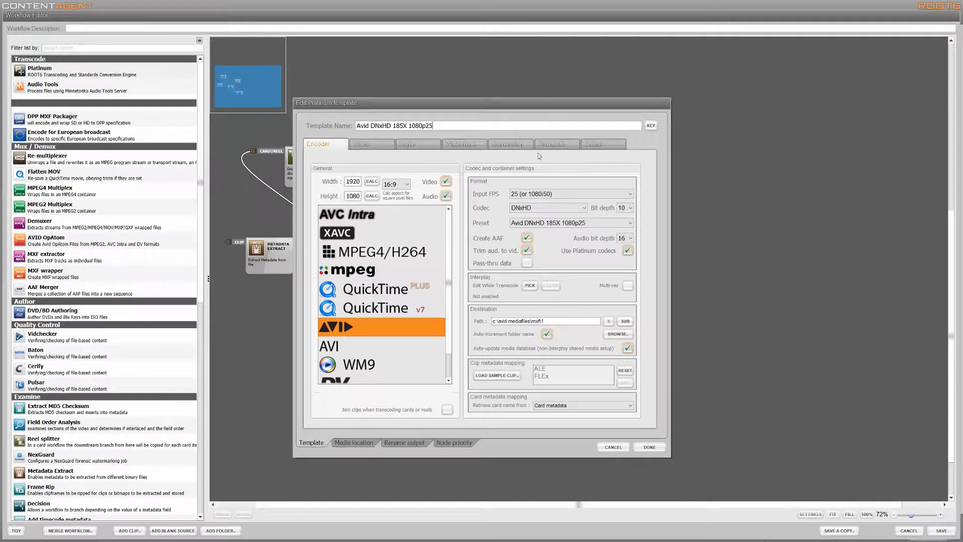
pyautogui.click(649, 447)
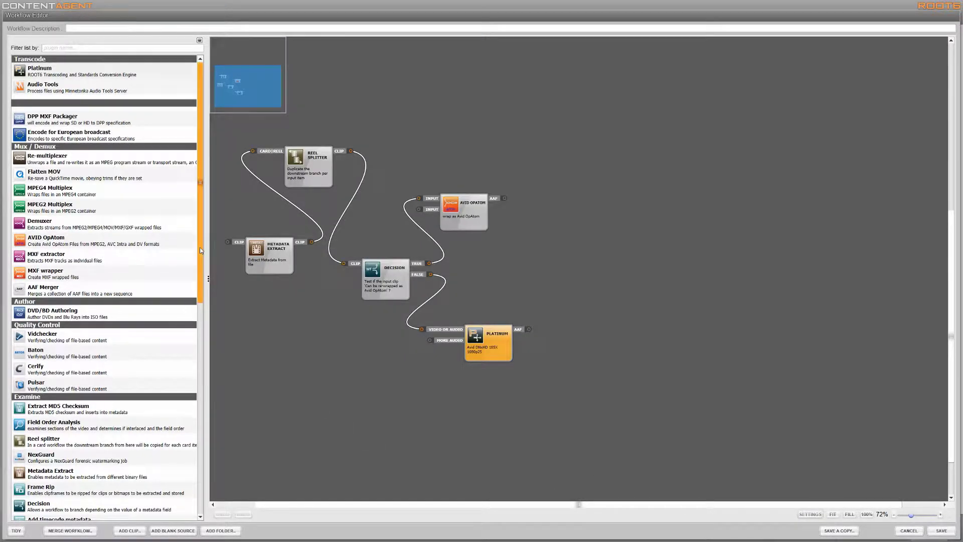
# Attach a Reel Maker node after Avid OpAtom's AAF output, placed above right of it
pyautogui.moveTo(199, 247); pyautogui.dragTo(198, 393)
pyautogui.moveTo(179, 431); pyautogui.dragTo(186, 433)
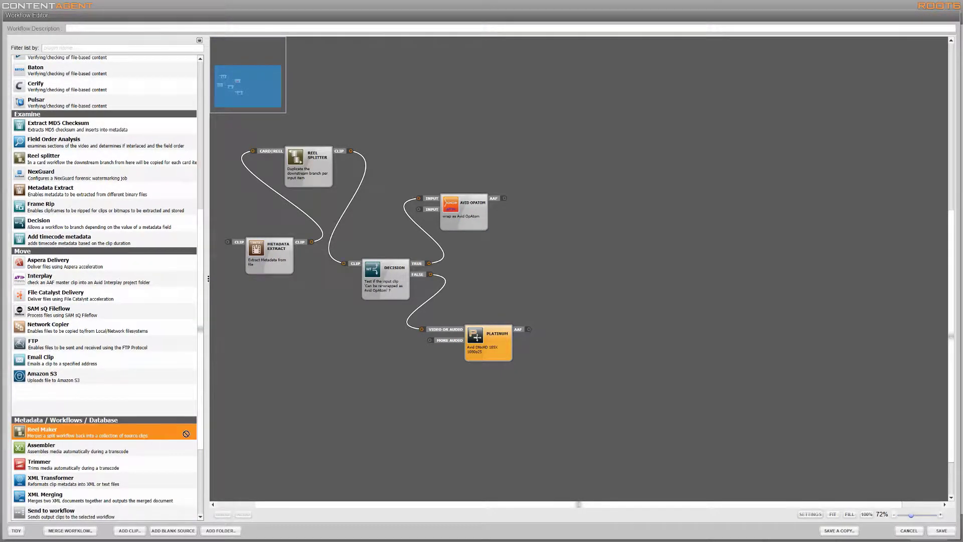
pyautogui.moveTo(669, 144); pyautogui.dragTo(564, 172)
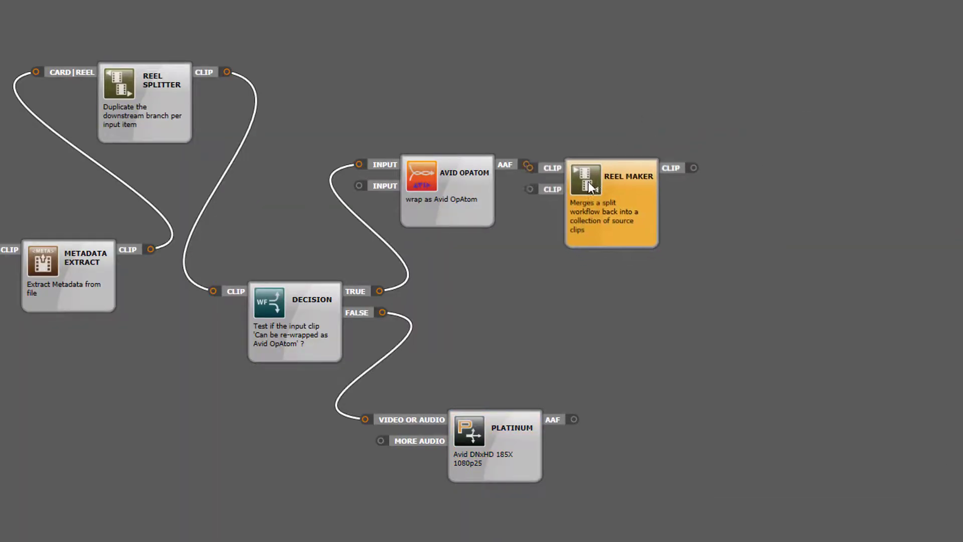
pyautogui.moveTo(642, 113); pyautogui.dragTo(610, 80)
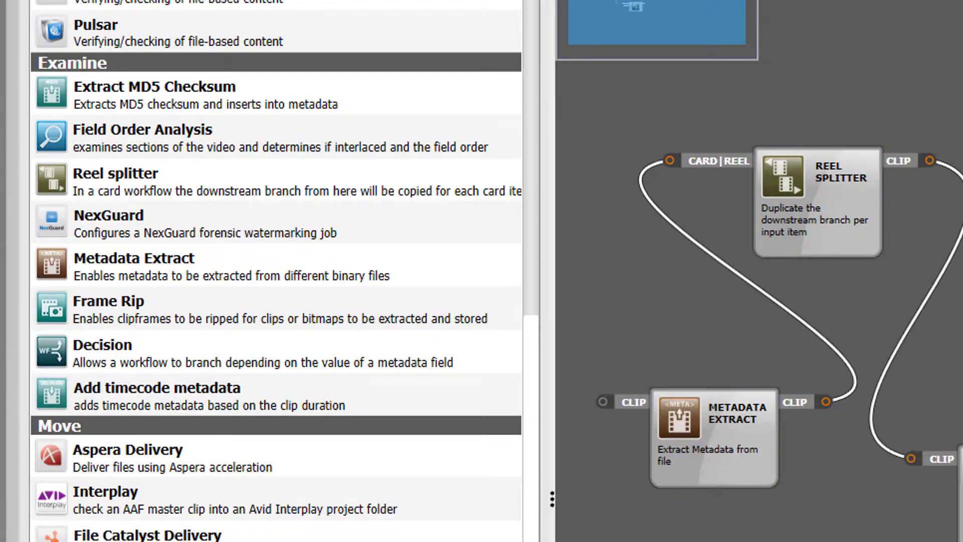
pyautogui.moveTo(530, 539); pyautogui.dragTo(492, 336)
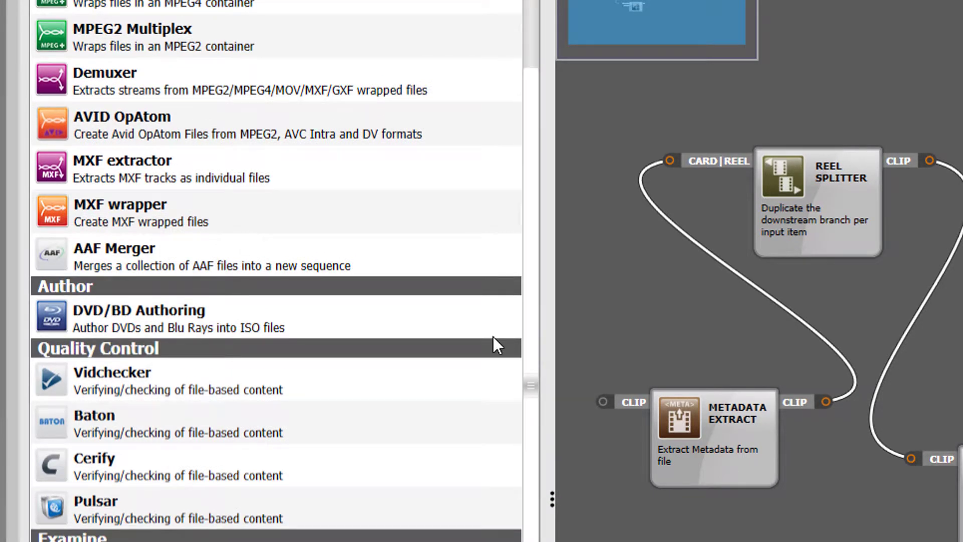
pyautogui.click(447, 264)
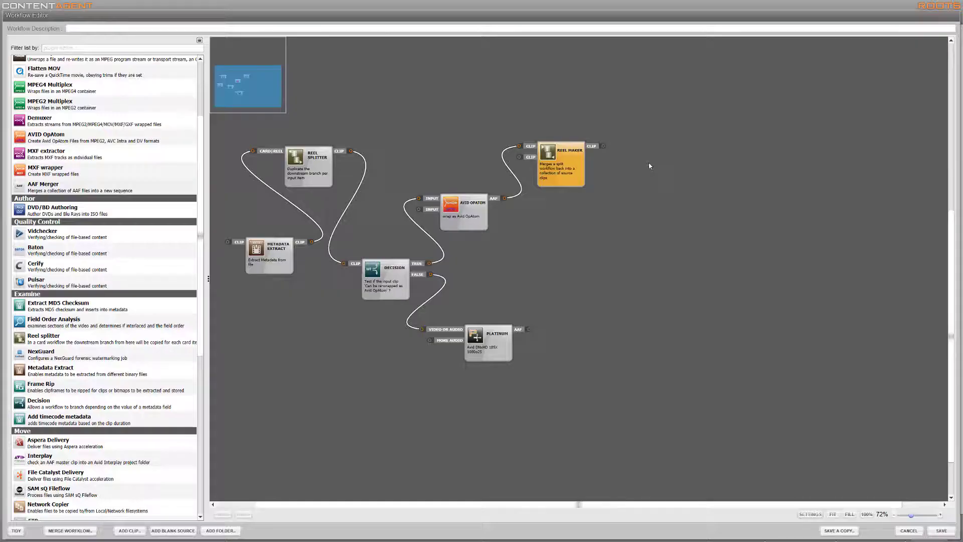
# Add an AAF Merger after Reel Maker with 'Also assemble clips into a sequence' turned on
pyautogui.click(654, 167)
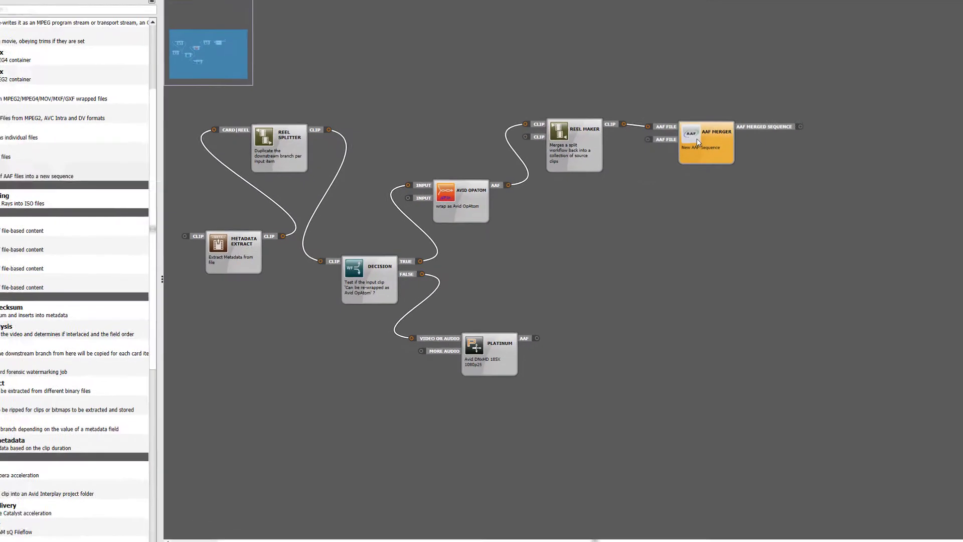
pyautogui.rightClick(726, 120)
pyautogui.click(725, 130)
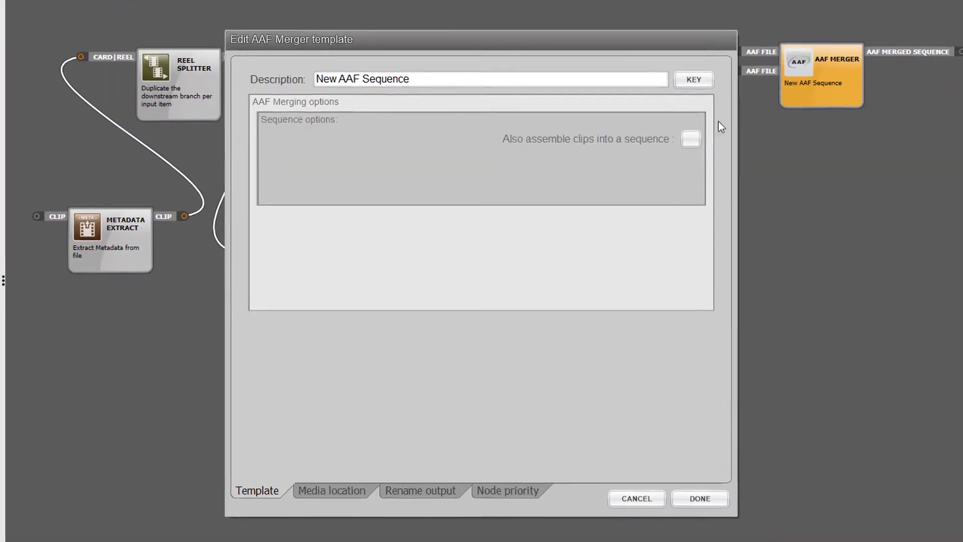
pyautogui.click(700, 141)
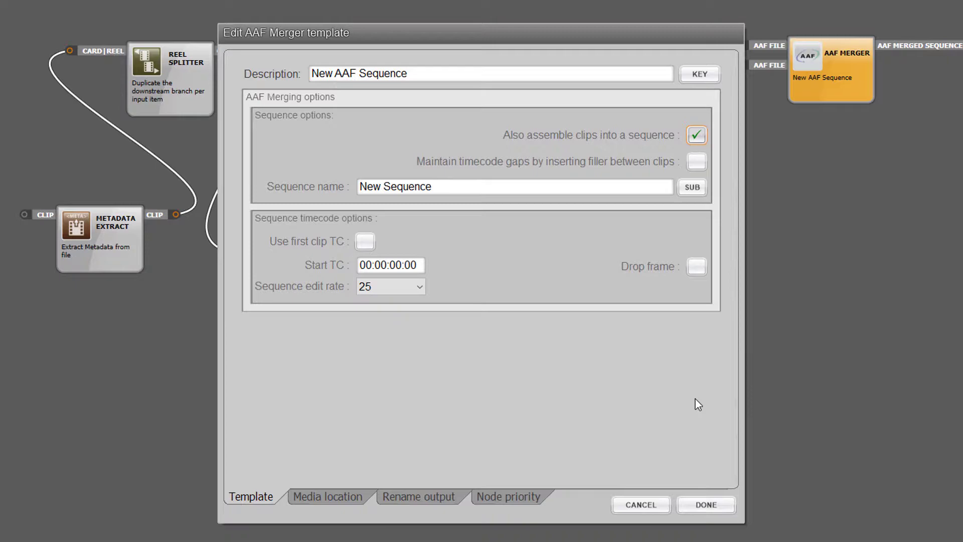
pyautogui.click(706, 505)
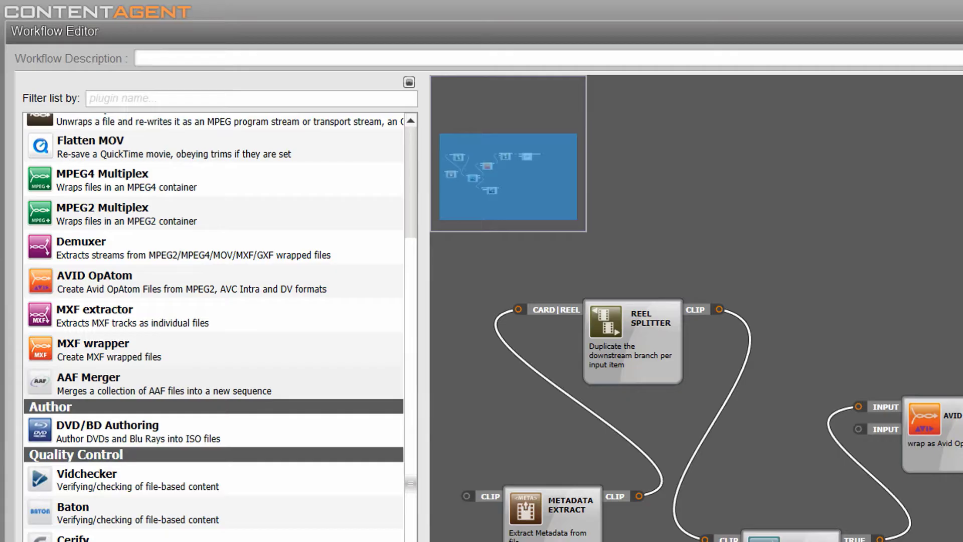
# Add a Platinum node with the H.264 800Kbps Proxy template, followed by pasted Reel Maker and AAF Merger
pyautogui.scroll(3, 309, 169)
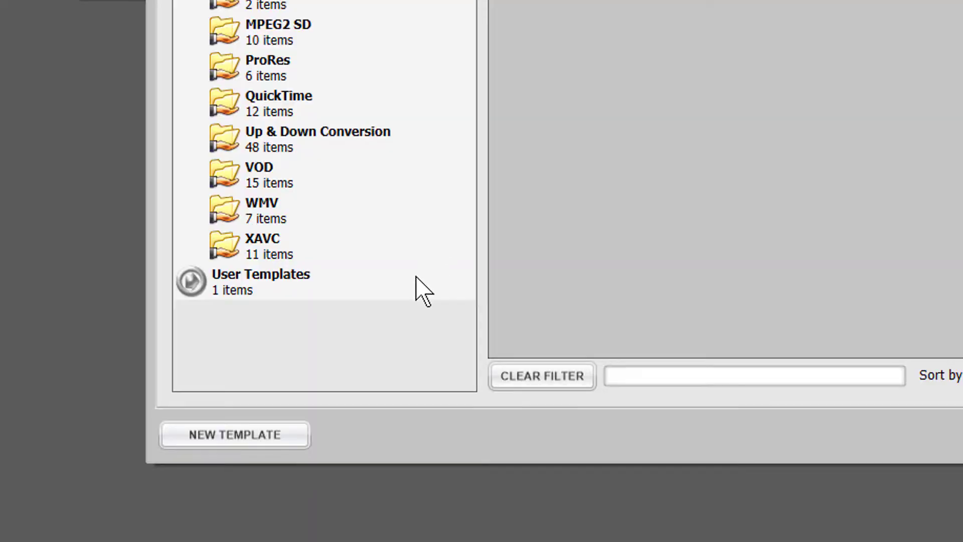
pyautogui.click(406, 355)
pyautogui.doubleClick(535, 145)
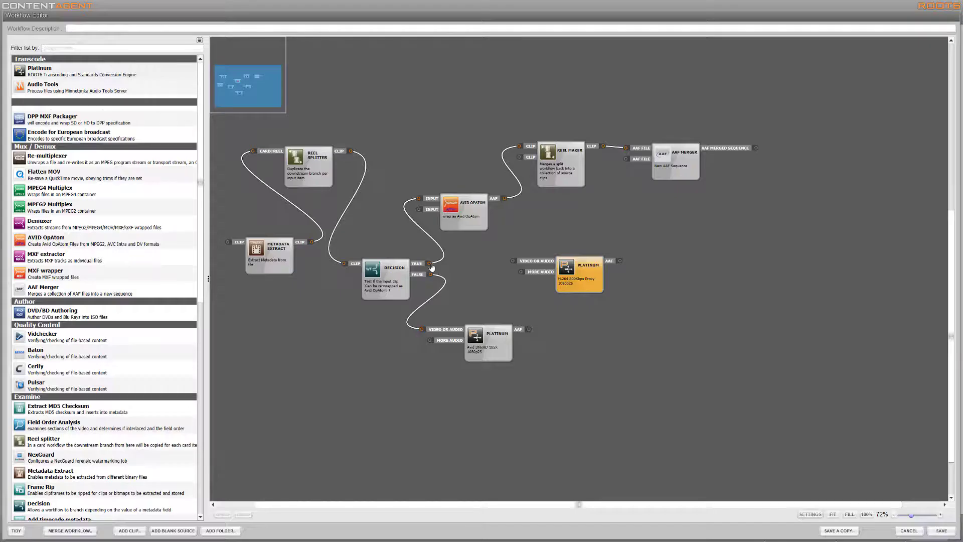
pyautogui.hotkey('ctrl', 'v')
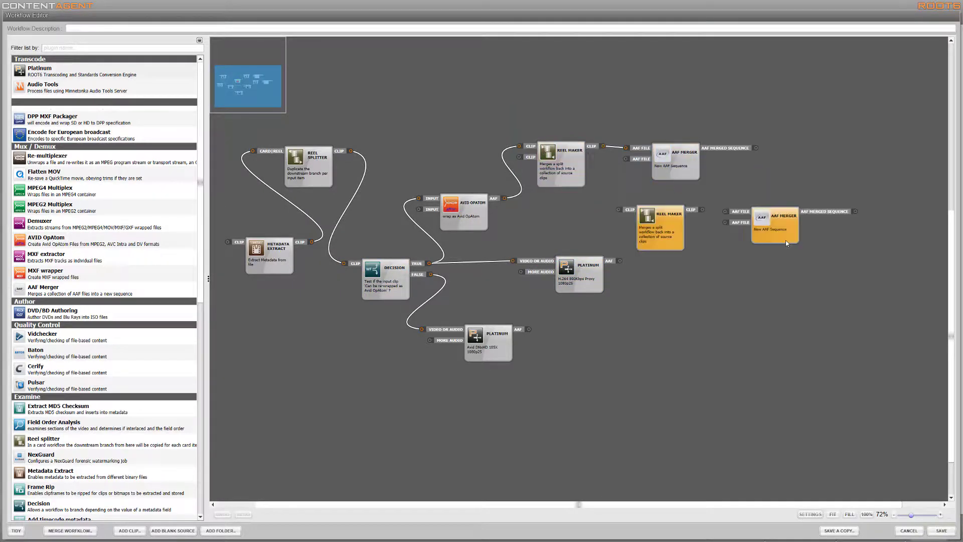
pyautogui.moveTo(786, 239); pyautogui.dragTo(802, 291)
# Duplicate the proxy Platinum row and link the copy to the Decision FALSE output
pyautogui.moveTo(482, 341); pyautogui.dragTo(477, 396)
pyautogui.moveTo(528, 227); pyautogui.dragTo(827, 301)
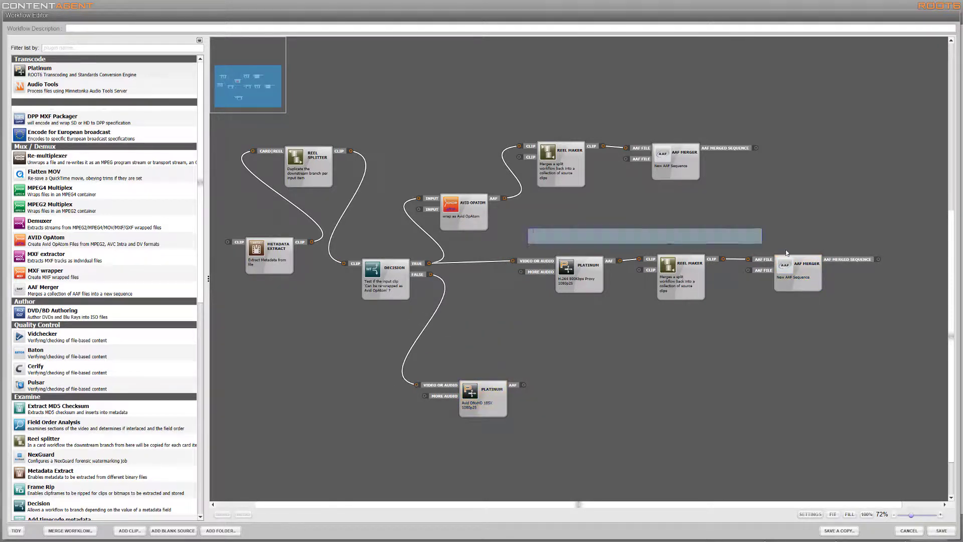
pyautogui.hotkey('ctrl', 'c')
pyautogui.hotkey('ctrl', 'v')
pyautogui.moveTo(799, 334); pyautogui.dragTo(795, 336)
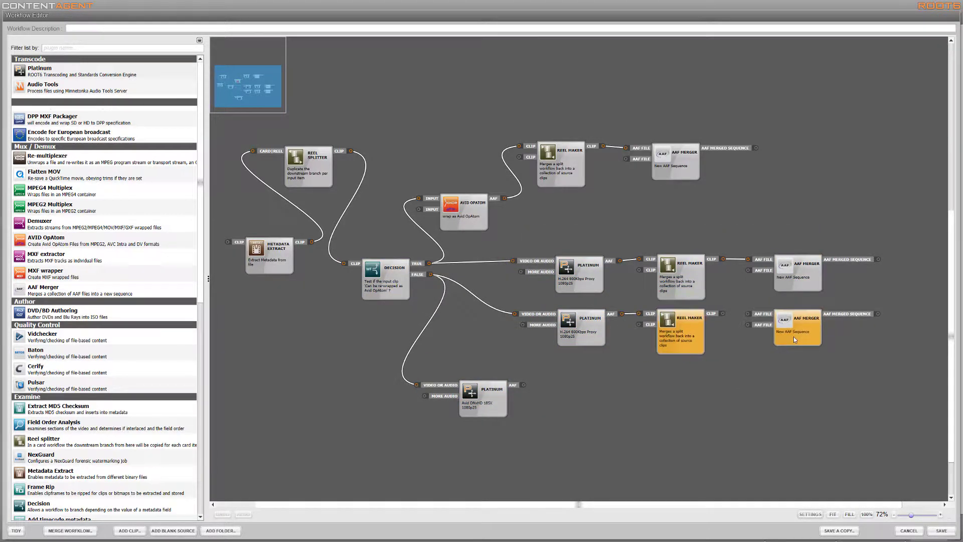
pyautogui.keyDown('shift'); pyautogui.click(681, 331); pyautogui.keyUp('shift')
# Paste another Reel Maker and AAF Merger pair after the DNxHD Platinum node
pyautogui.hotkey('ctrl', 'c')
pyautogui.hotkey('ctrl', 'v')
pyautogui.moveTo(682, 403); pyautogui.dragTo(597, 401)
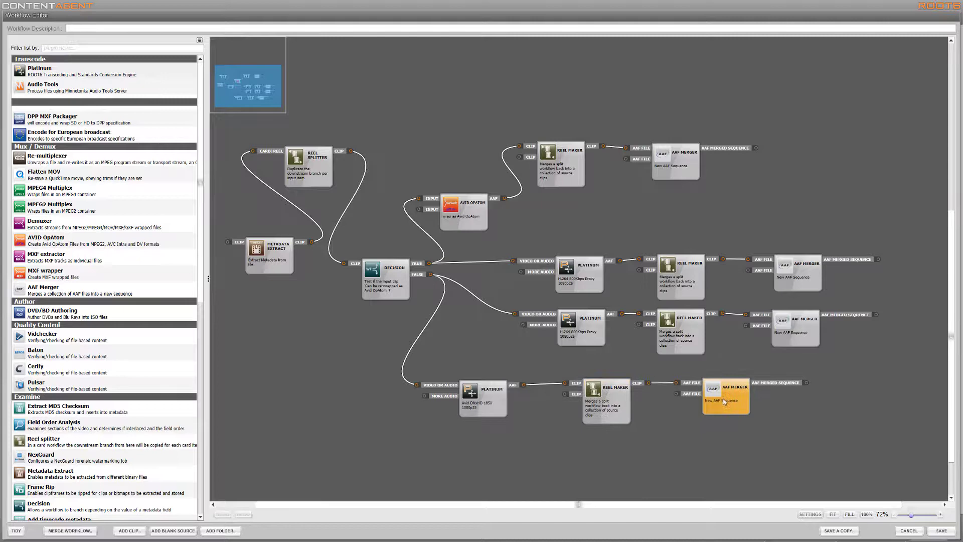
pyautogui.click(730, 440)
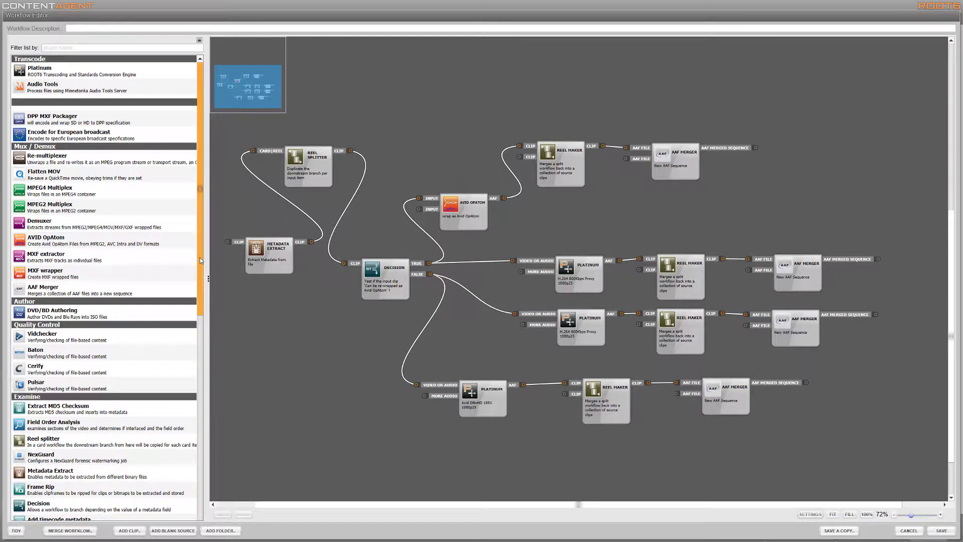
pyautogui.moveTo(199, 257); pyautogui.dragTo(183, 381)
# Add a Network Copier using the Hi Res AAF user template beside the AAF Merger
pyautogui.click(166, 378)
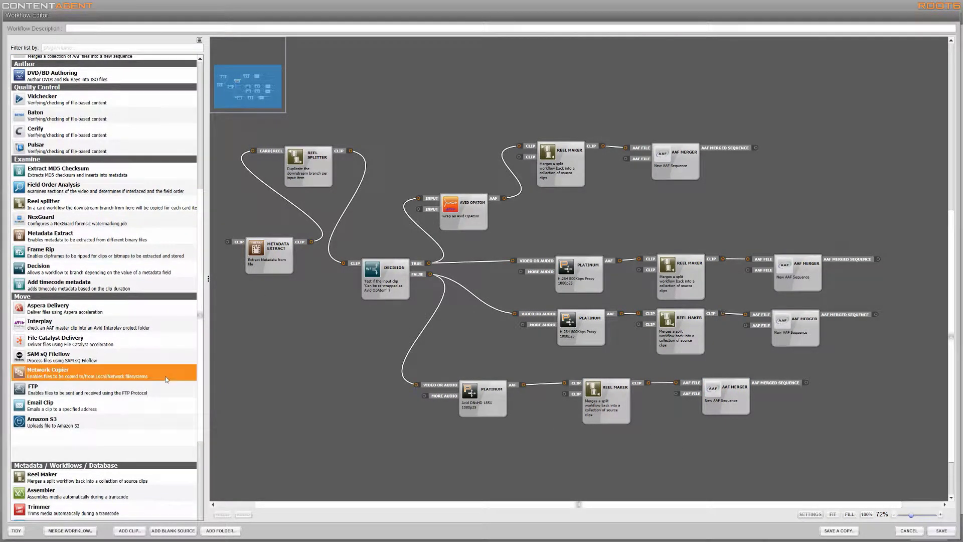
pyautogui.moveTo(735, 257); pyautogui.dragTo(805, 183)
pyautogui.click(361, 166)
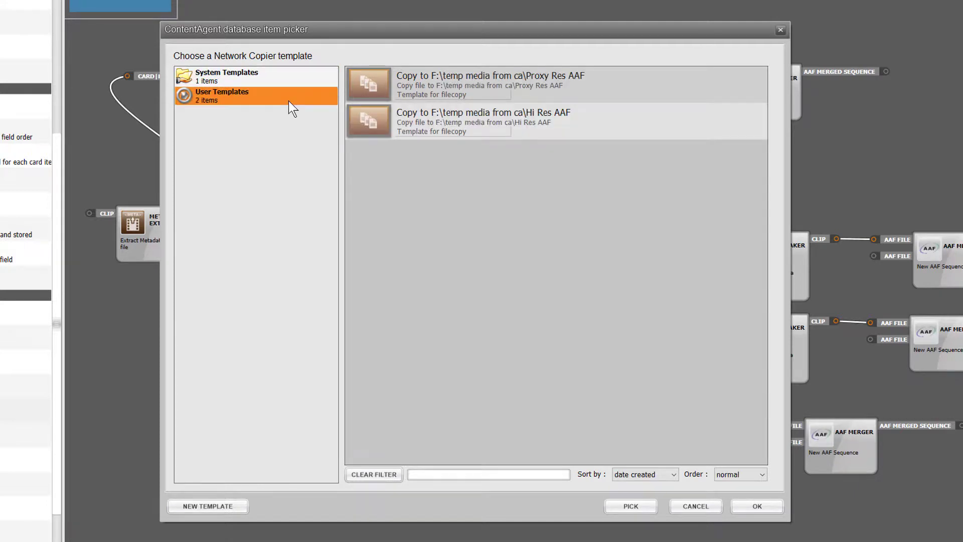
pyautogui.click(649, 130)
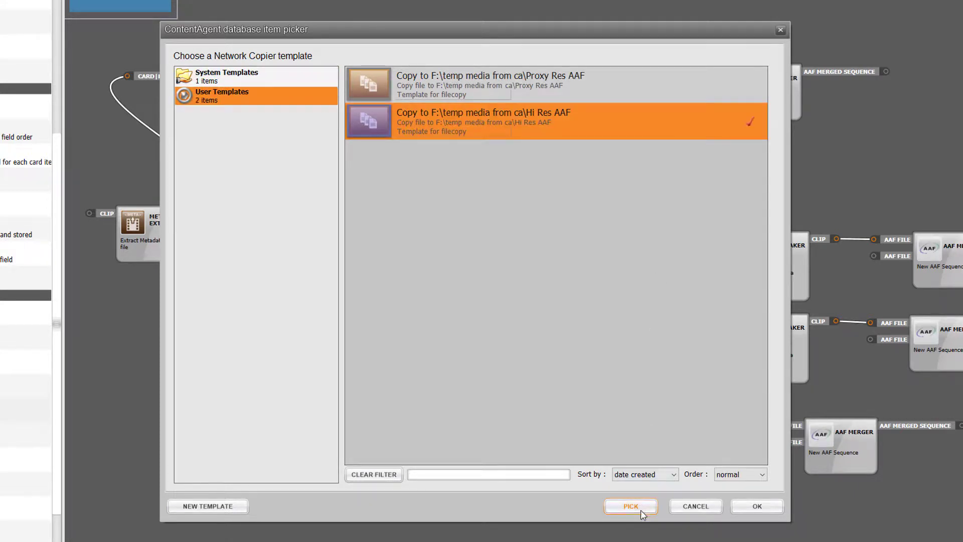
pyautogui.click(757, 507)
pyautogui.moveTo(658, 207); pyautogui.dragTo(714, 101)
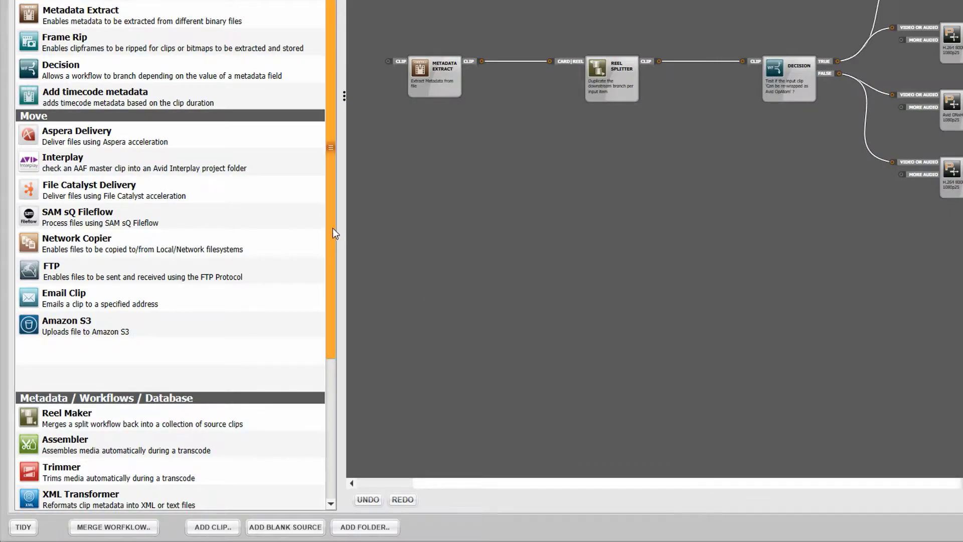
# Insert a Metadata Injection node between Reel Splitter and Decision and wire it in
pyautogui.moveTo(201, 359); pyautogui.dragTo(204, 411)
pyautogui.moveTo(336, 318); pyautogui.dragTo(339, 386)
pyautogui.moveTo(198, 437); pyautogui.dragTo(383, 405)
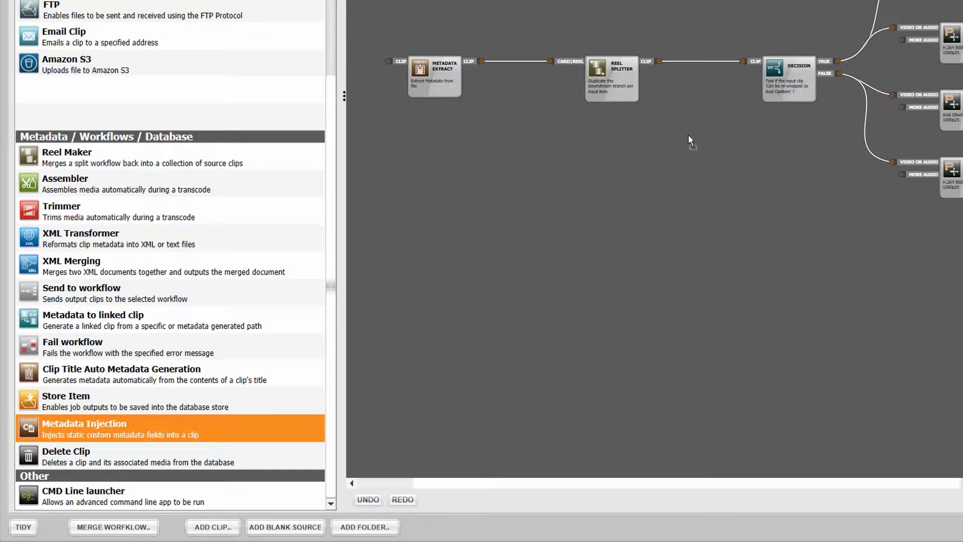
pyautogui.moveTo(702, 144); pyautogui.dragTo(702, 150)
pyautogui.moveTo(658, 61); pyautogui.dragTo(731, 137)
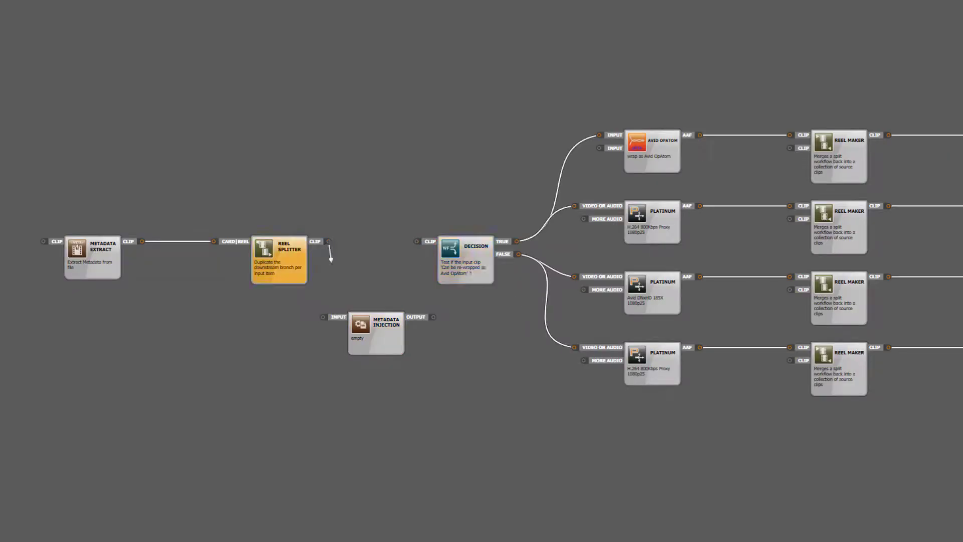
pyautogui.moveTo(433, 316); pyautogui.dragTo(417, 241)
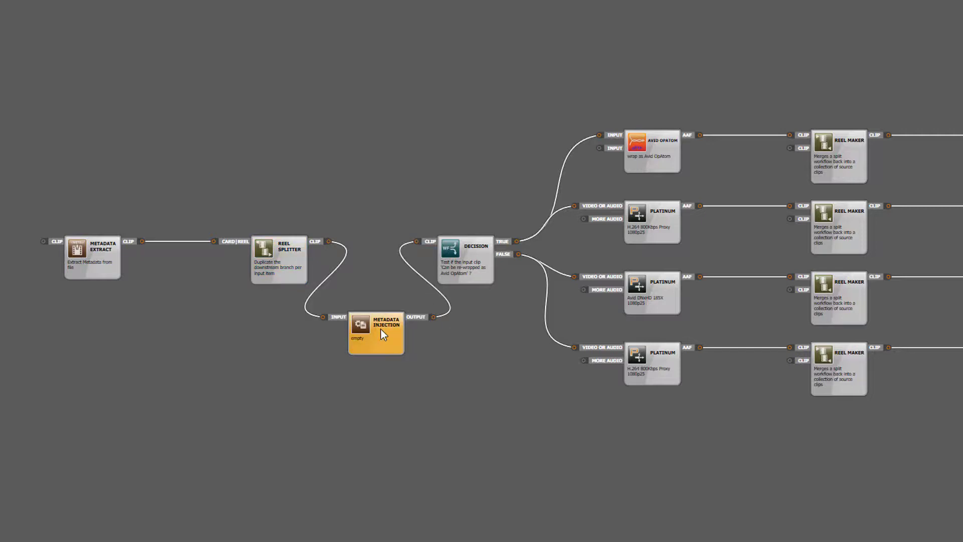
# In the injection template, add an ALE Comments field filled from <%CardAgent:Comments%>
pyautogui.rightClick(381, 329)
pyautogui.click(374, 338)
pyautogui.click(285, 186)
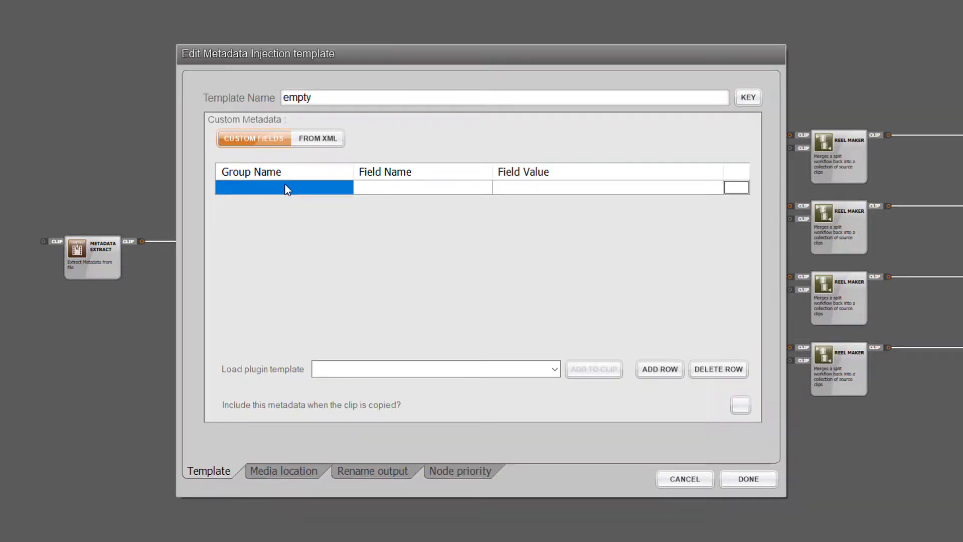
pyautogui.write('ALE')
pyautogui.press('Tab')
pyautogui.write('Comments')
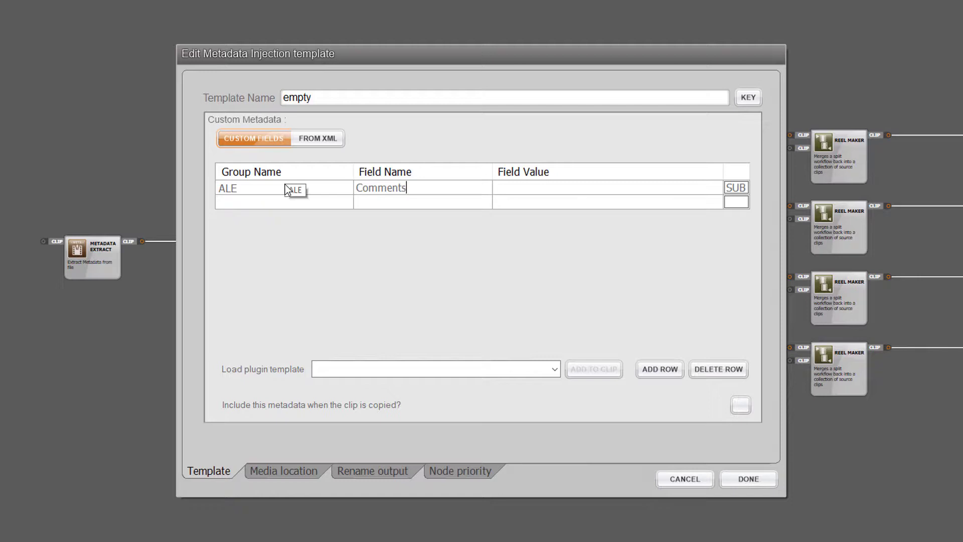
pyautogui.press('Tab')
pyautogui.write('<%CardAgent')
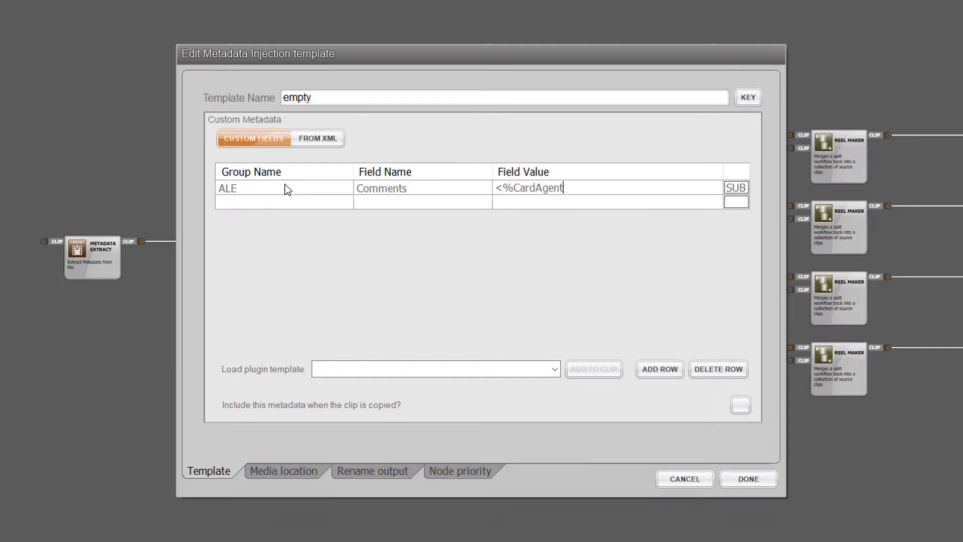
pyautogui.write(':Comments%>')
# Add a second ALE field, Operator Name, filled from the CardAgent Name value
pyautogui.click(225, 202)
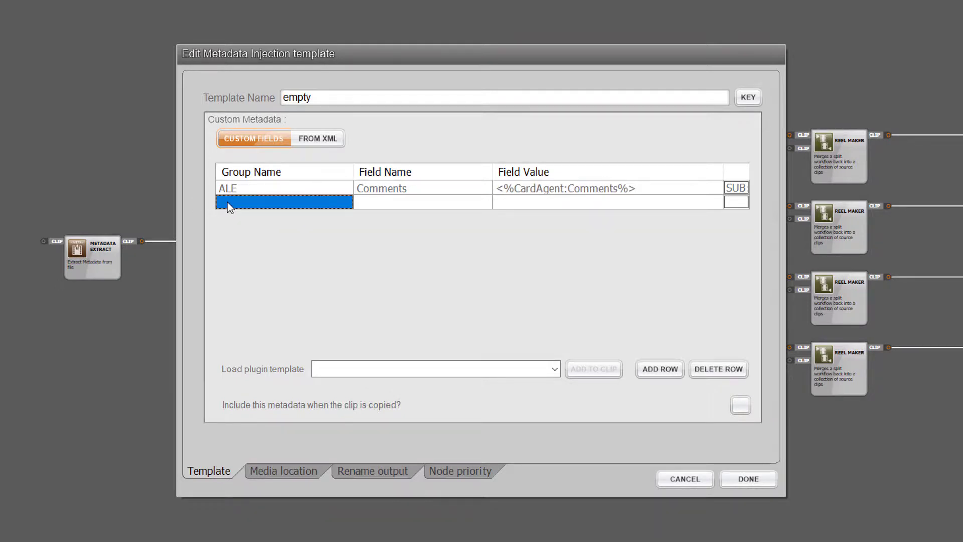
pyautogui.write('ALE')
pyautogui.press('Tab')
pyautogui.write('Operat')
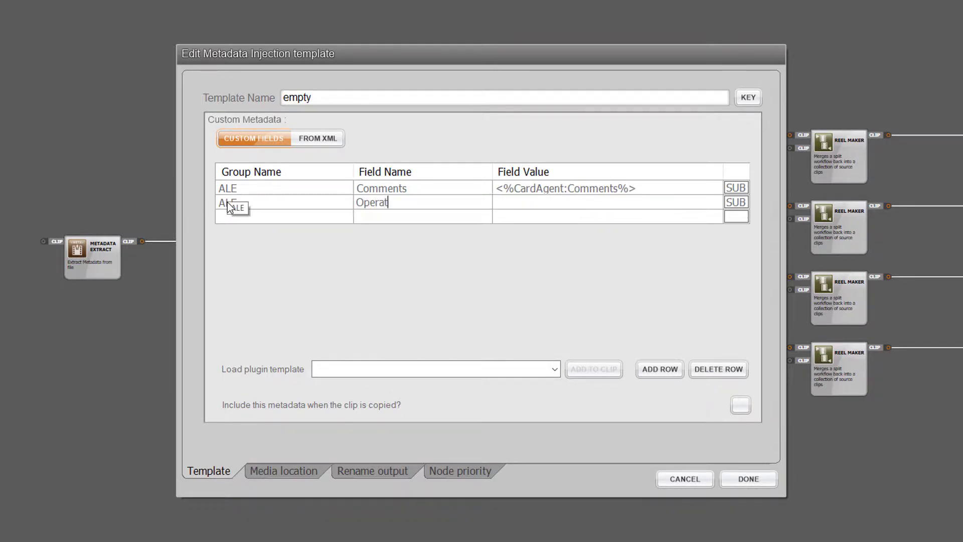
pyautogui.write('or Name')
pyautogui.press('Tab')
pyautogui.write('<%CardA')
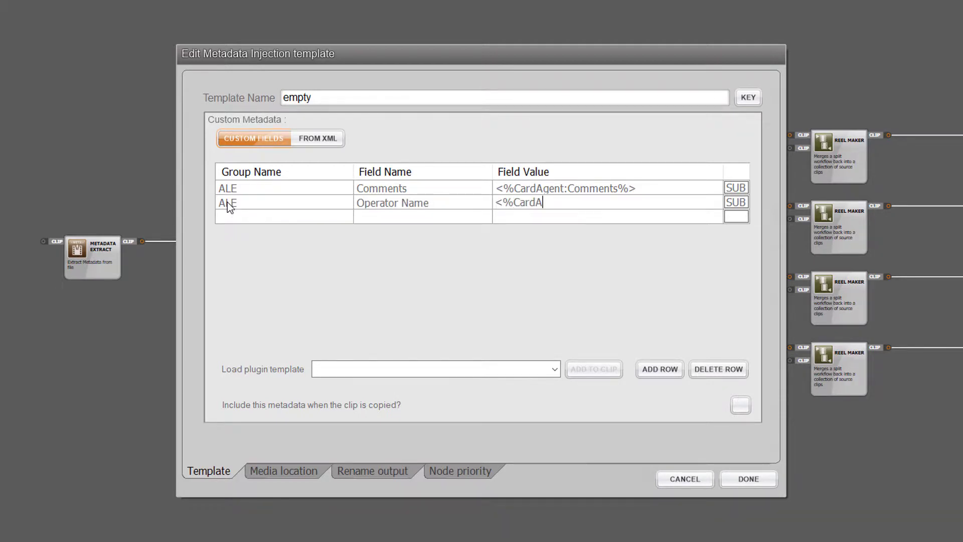
pyautogui.write('gent:Name%>')
# Name the injection template 'Op Input' and confirm it
pyautogui.click(205, 96)
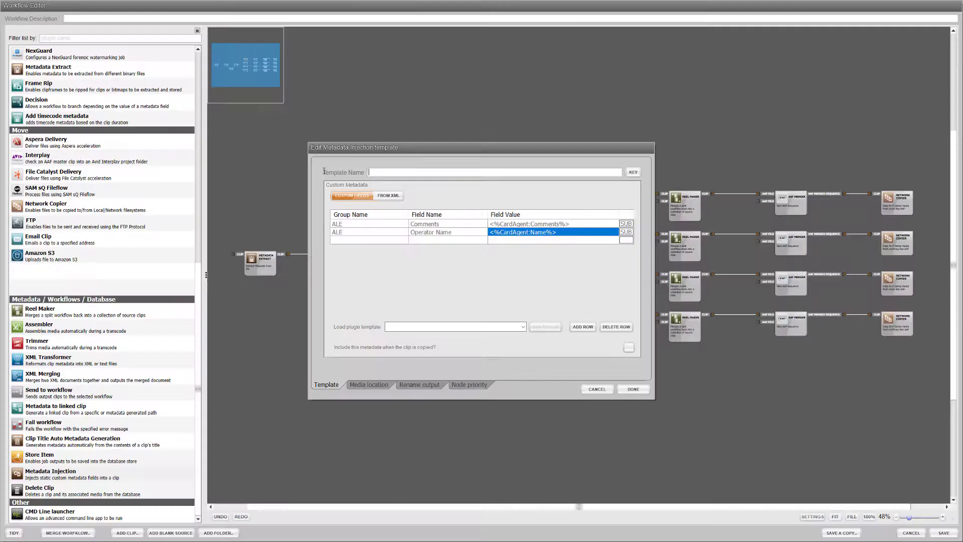
pyautogui.write('Op Input')
pyautogui.click(631, 389)
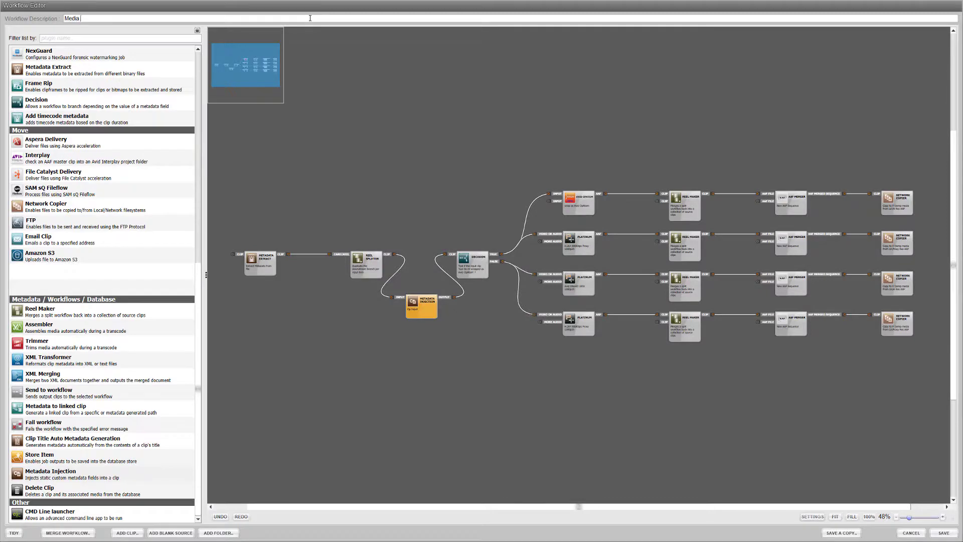
# Save the workflow as Media Composer Ingest into ContentAgent's Workflows folder
pyautogui.click(943, 533)
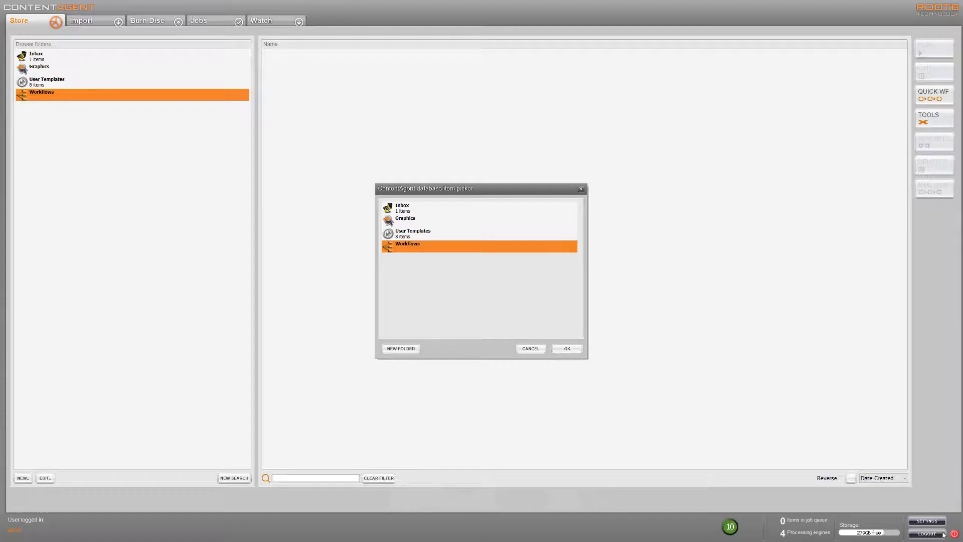
pyautogui.click(567, 348)
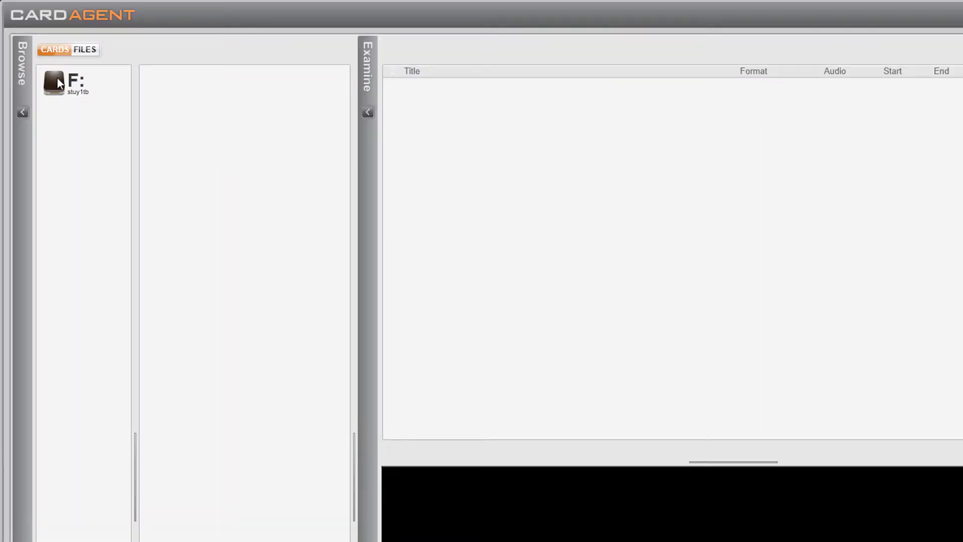
# Open the F5 XAVC card from the F: drive in CardAgent
pyautogui.click(34, 47)
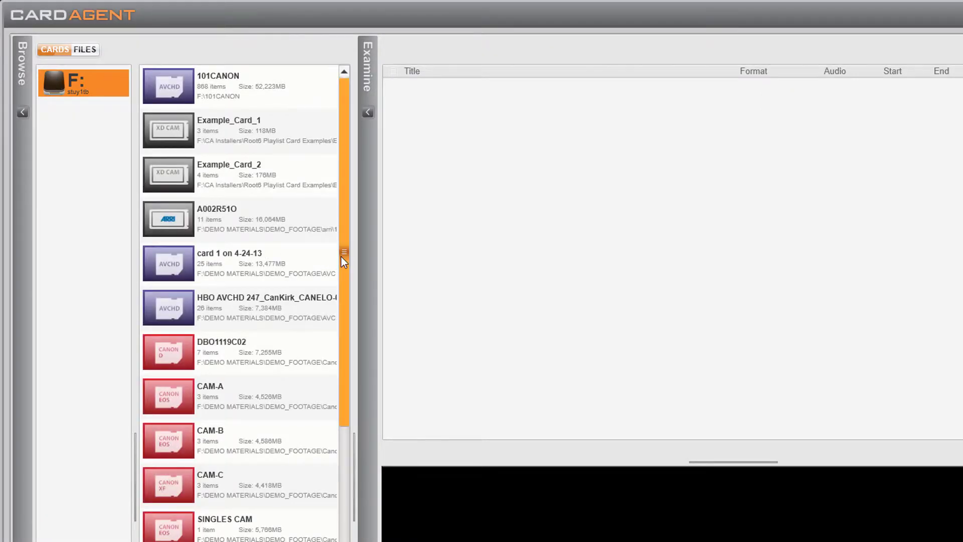
pyautogui.moveTo(344, 258); pyautogui.dragTo(350, 533)
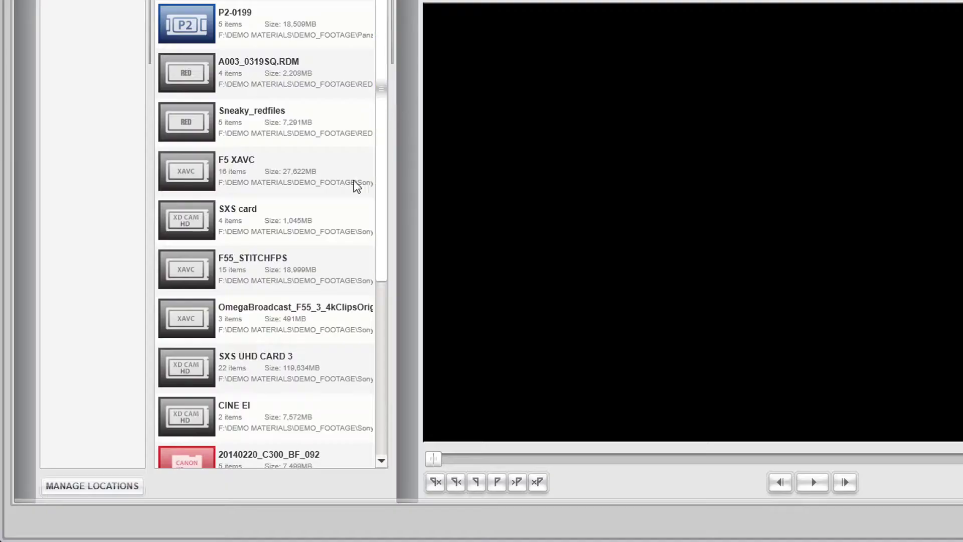
pyautogui.click(273, 186)
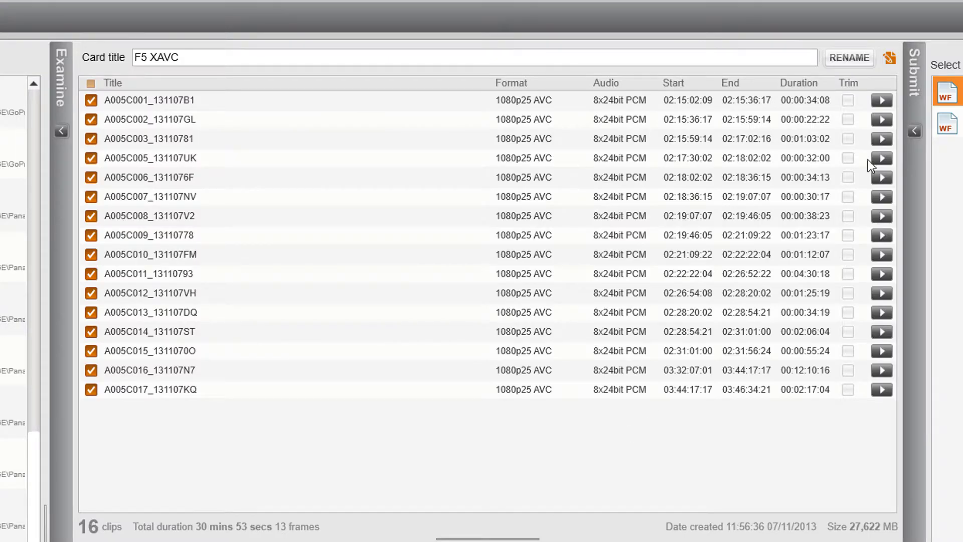
# Preview clip A005C001_131107B1 and mark its in and out trim points
pyautogui.click(887, 99)
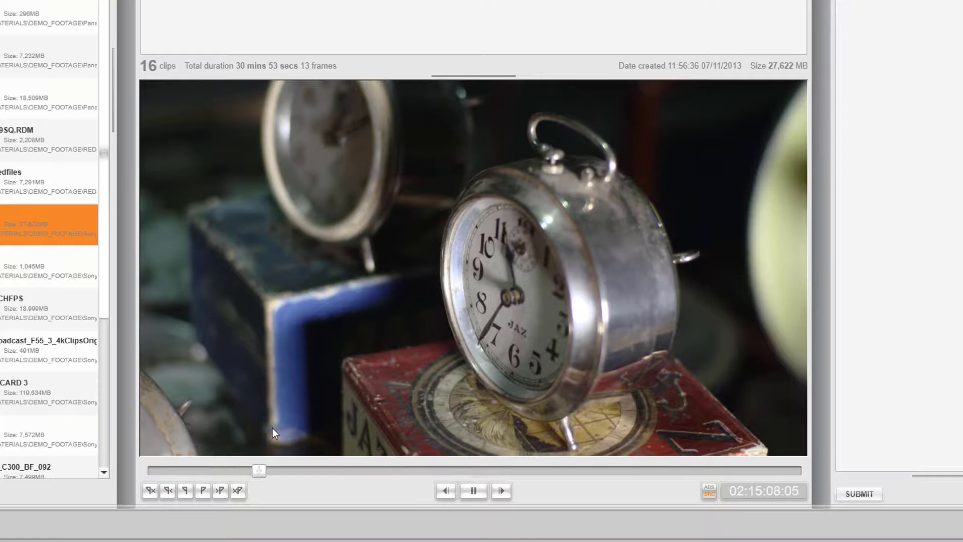
pyautogui.click(185, 491)
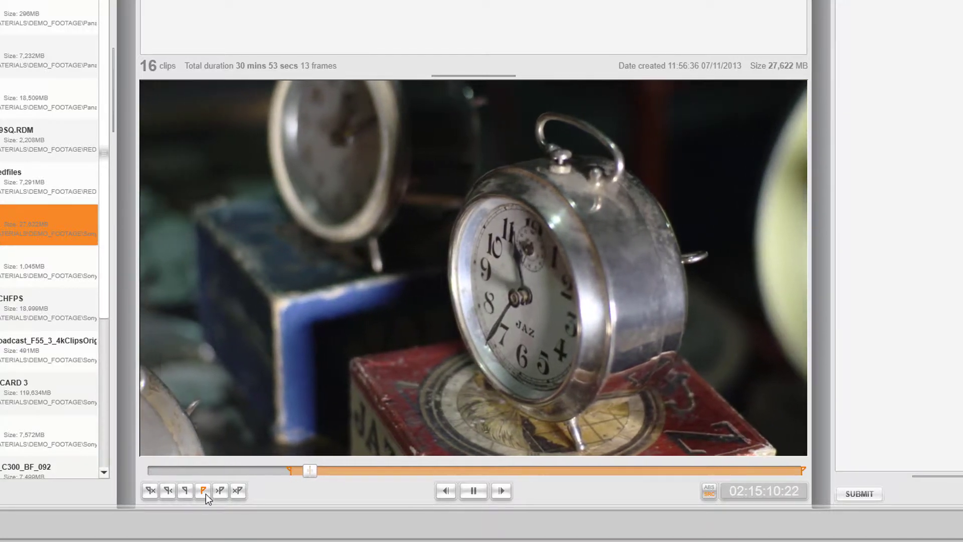
pyautogui.click(205, 493)
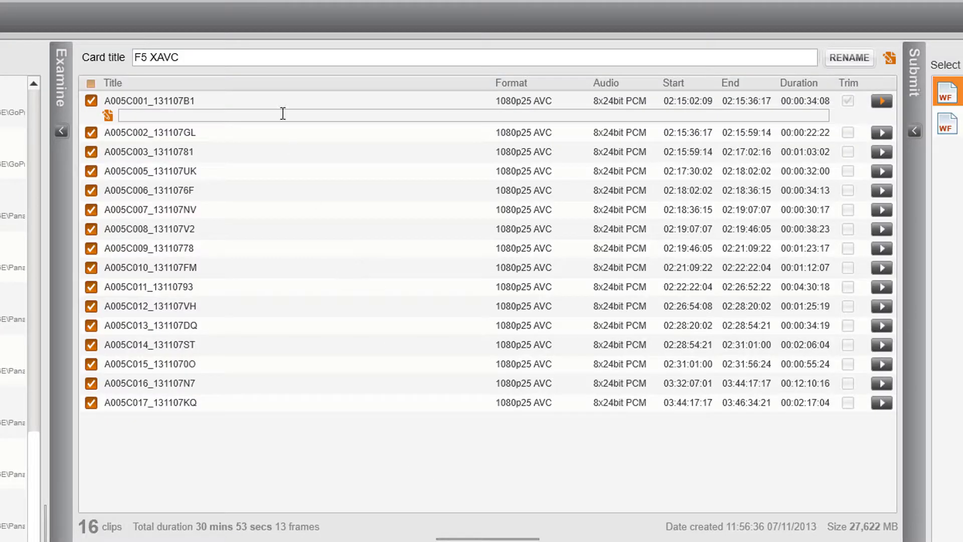
pyautogui.moveTo(260, 59); pyautogui.dragTo(125, 57)
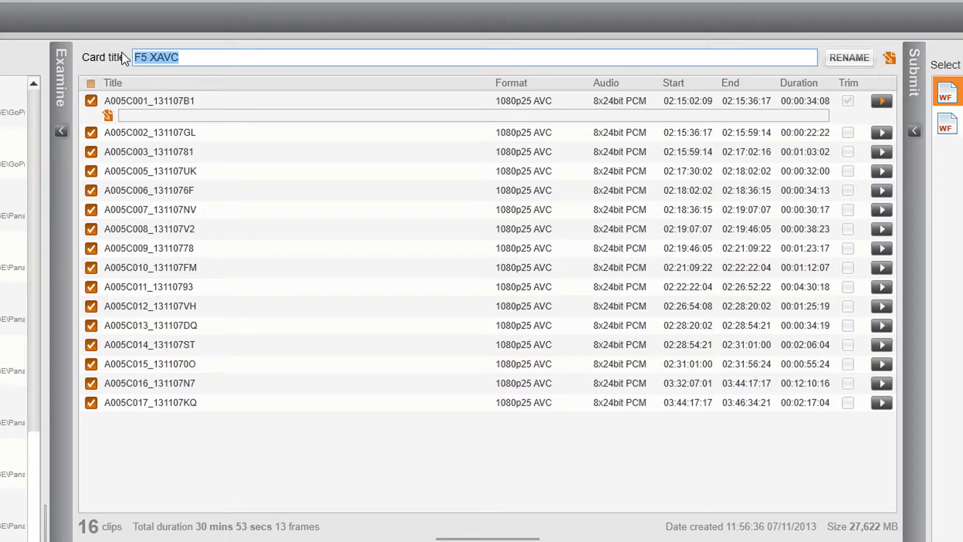
# Retitle the card and prefix all clip names with 'Shoot day 1'
pyautogui.write('Shoot day 1')
pyautogui.click(833, 54)
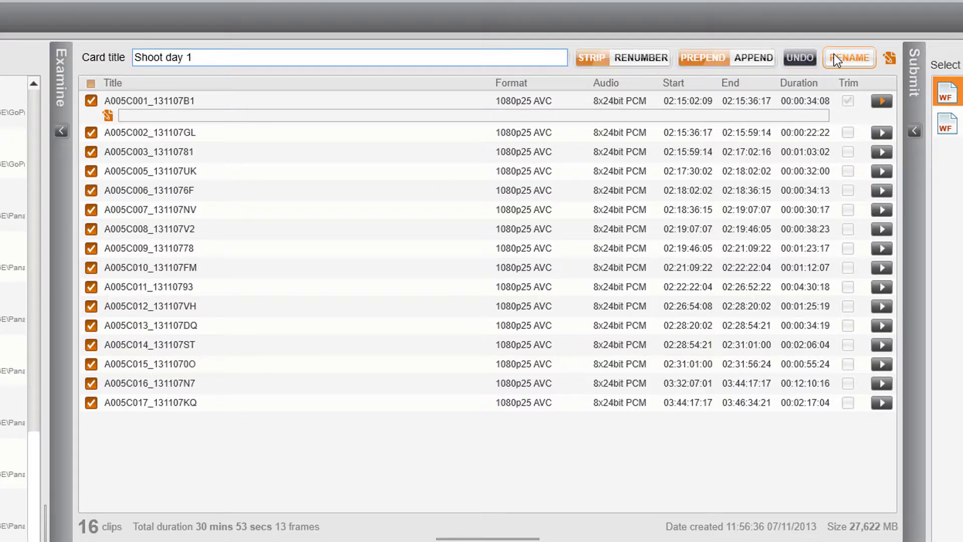
pyautogui.click(829, 55)
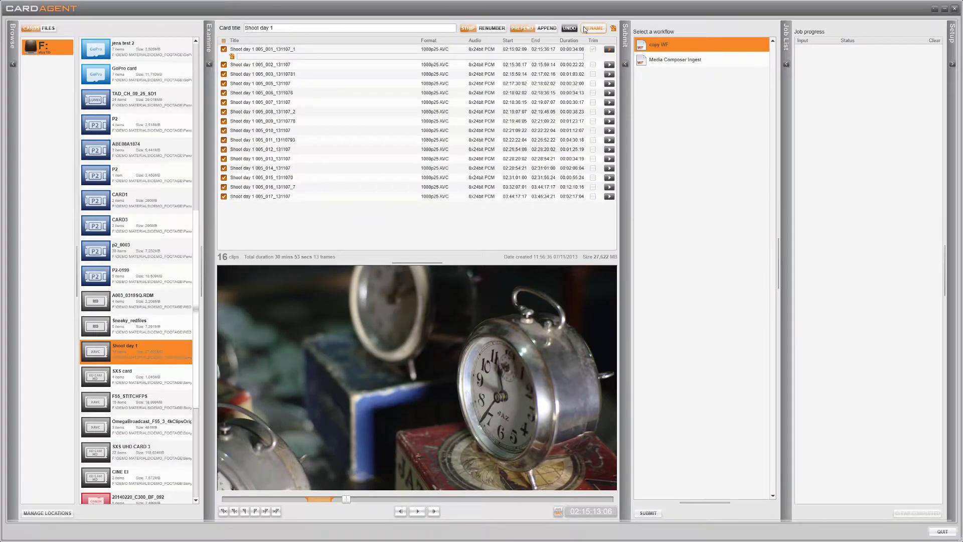
pyautogui.click(584, 28)
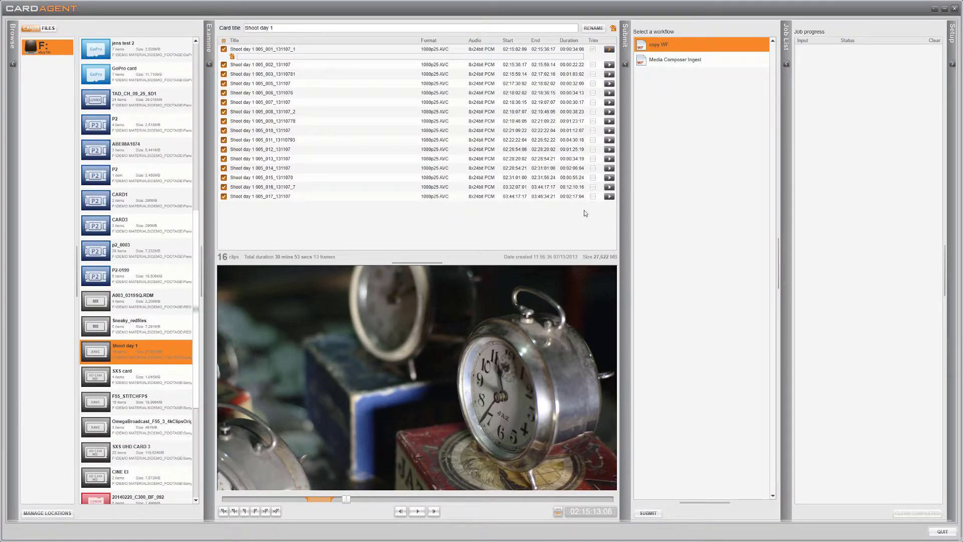
# Submit the clips to Media Composer Ingest with comment 'Friday shoot' and the operator's name
pyautogui.click(727, 60)
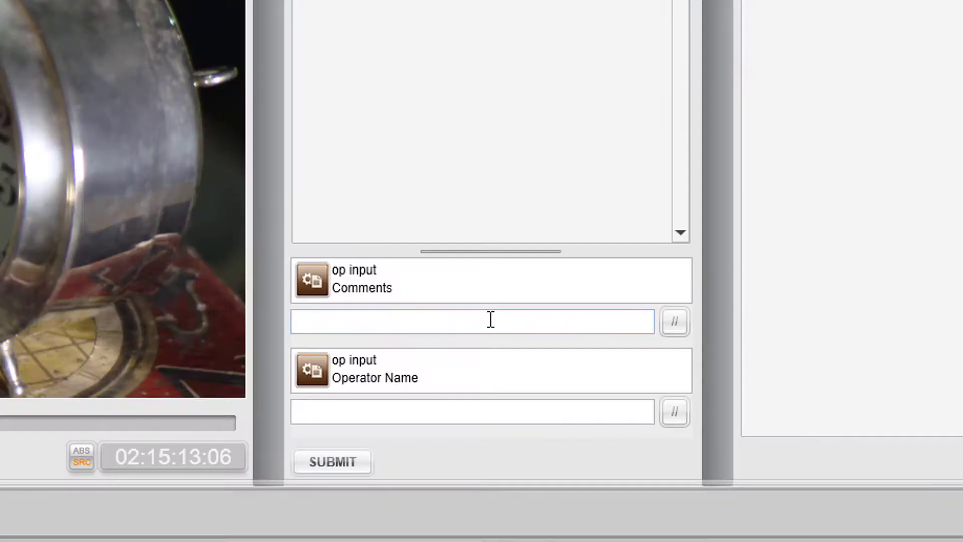
pyautogui.click(703, 462)
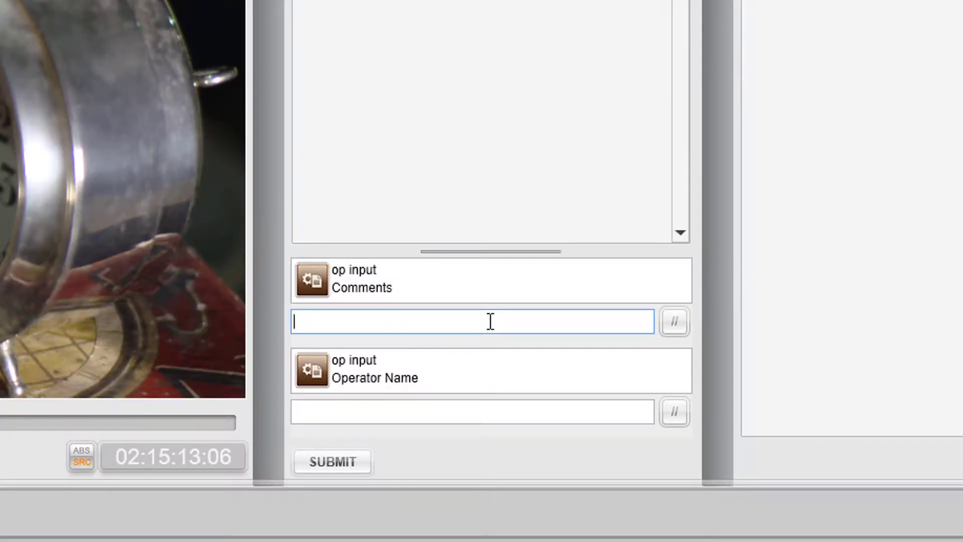
pyautogui.write('Friday shoot')
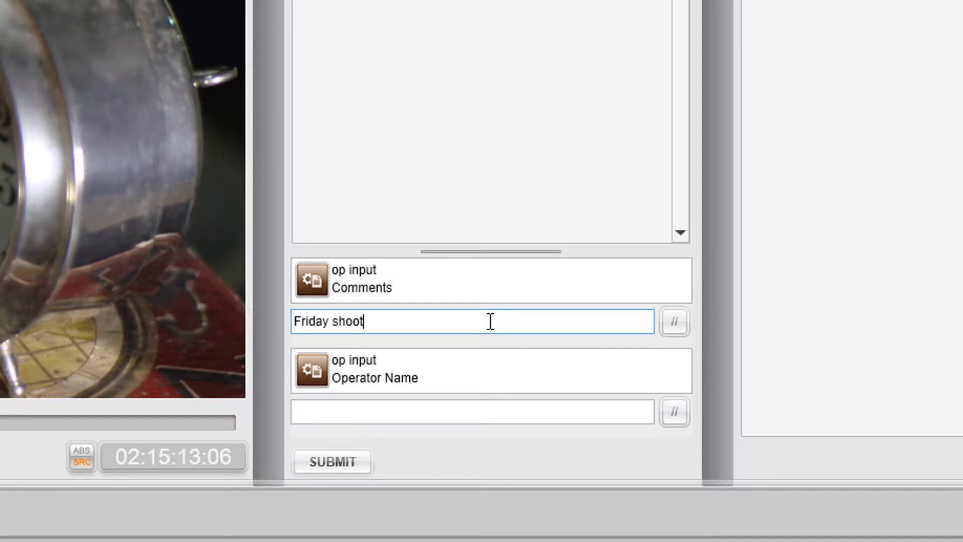
pyautogui.click(520, 410)
pyautogui.write('Bob')
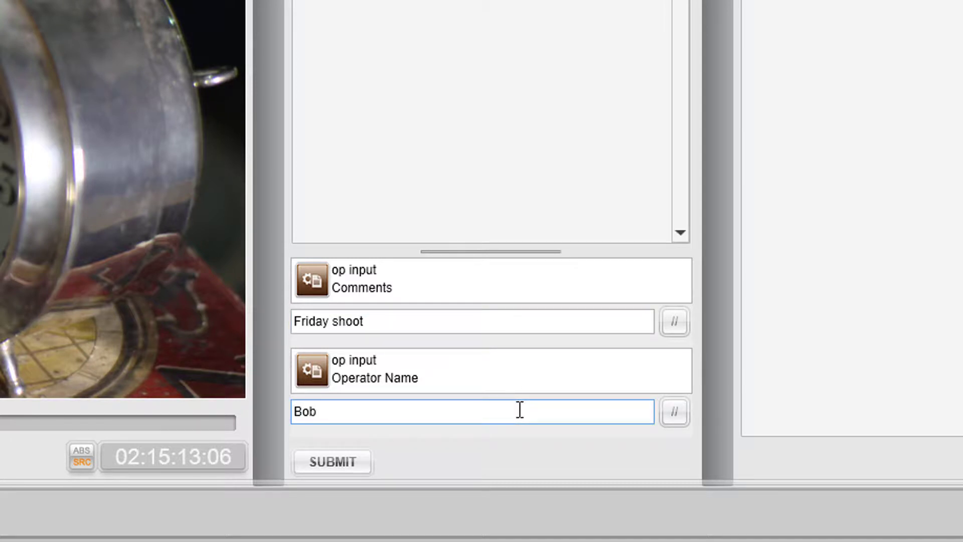
pyautogui.click(362, 464)
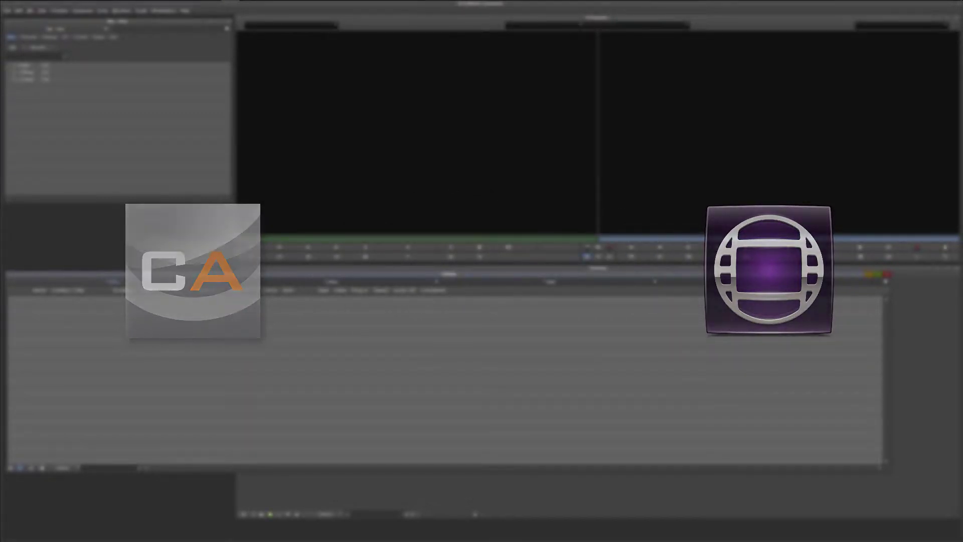
# Import New Sequence.aaf from AVID Ingest > Proxy Res AAF into the Offline bin, then shrink the bin
pyautogui.press('super+e')
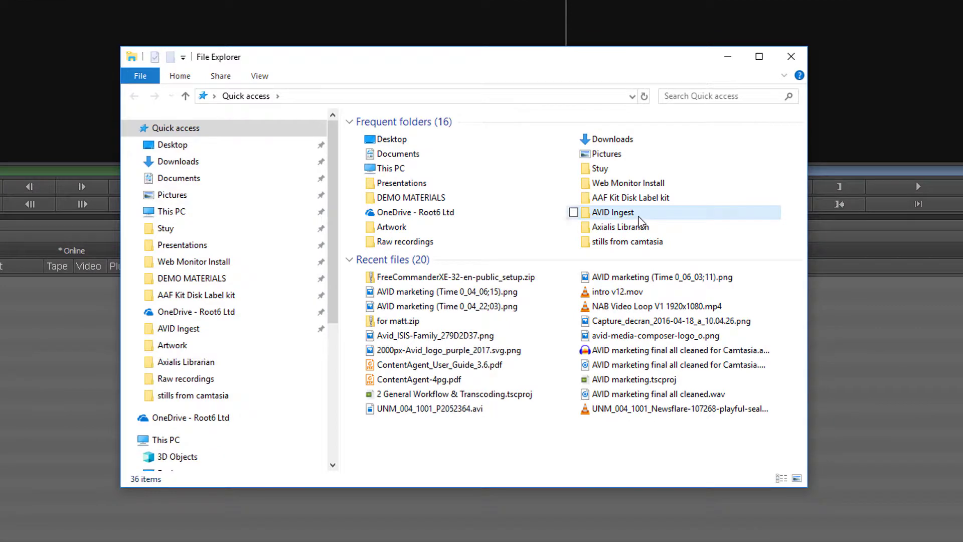
pyautogui.doubleClick(622, 261)
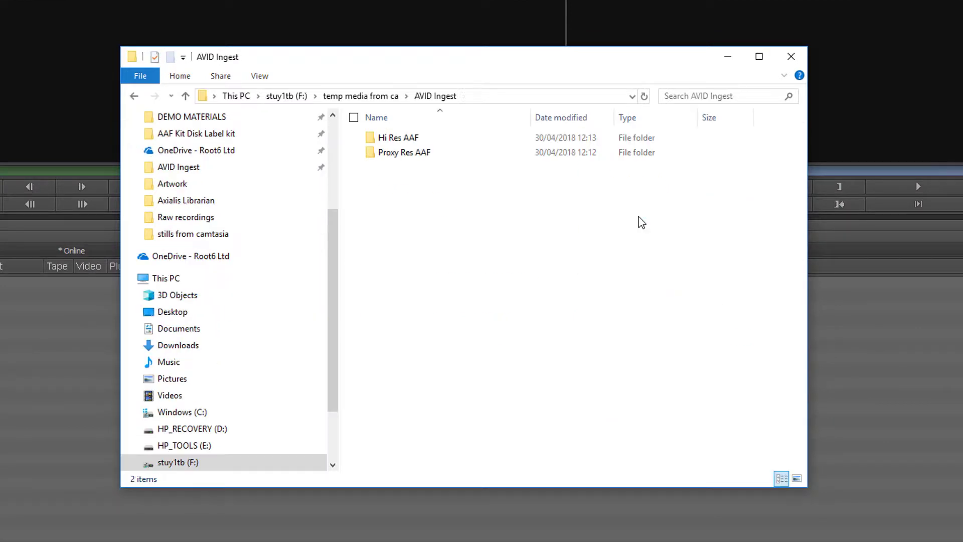
pyautogui.doubleClick(435, 151)
pyautogui.moveTo(383, 139); pyautogui.dragTo(58, 368)
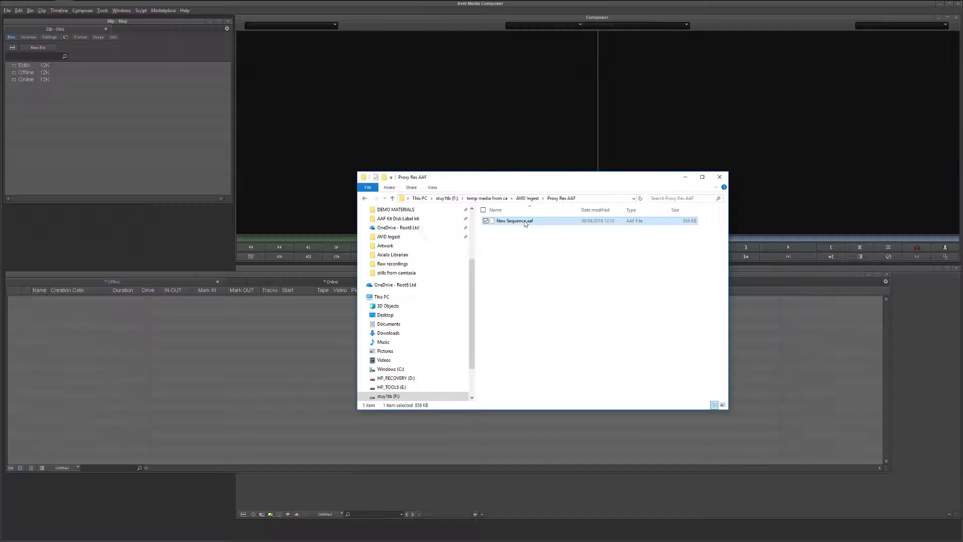
pyautogui.moveTo(324, 345); pyautogui.dragTo(326, 346)
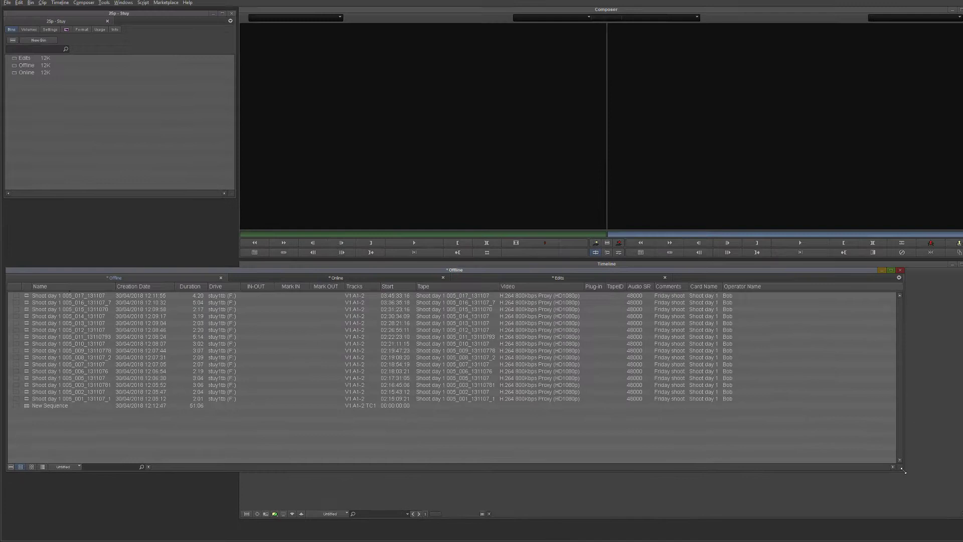
pyautogui.moveTo(903, 470); pyautogui.dragTo(230, 459)
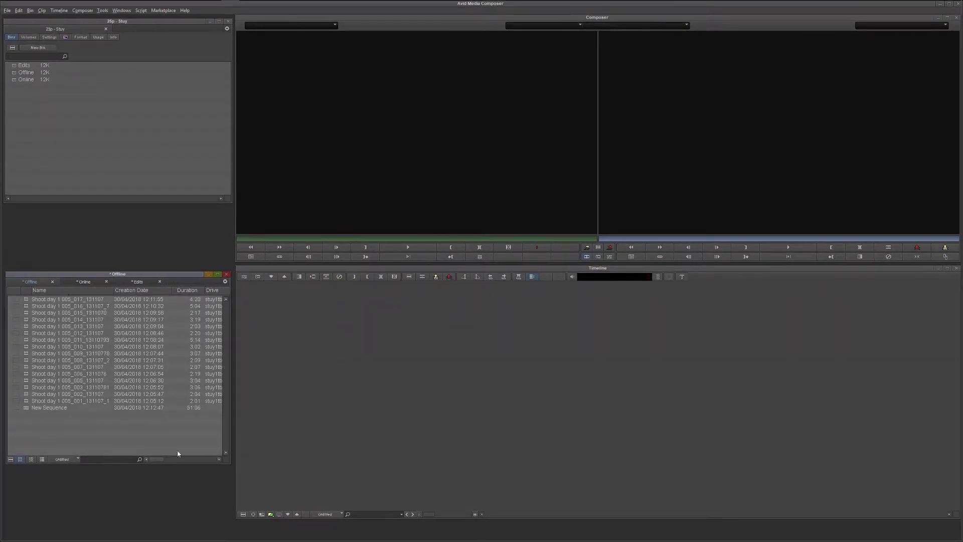
# Load New Sequence, park at the cut near 21:07, and add a 12-frame dissolve
pyautogui.doubleClick(31, 407)
pyautogui.click(530, 286)
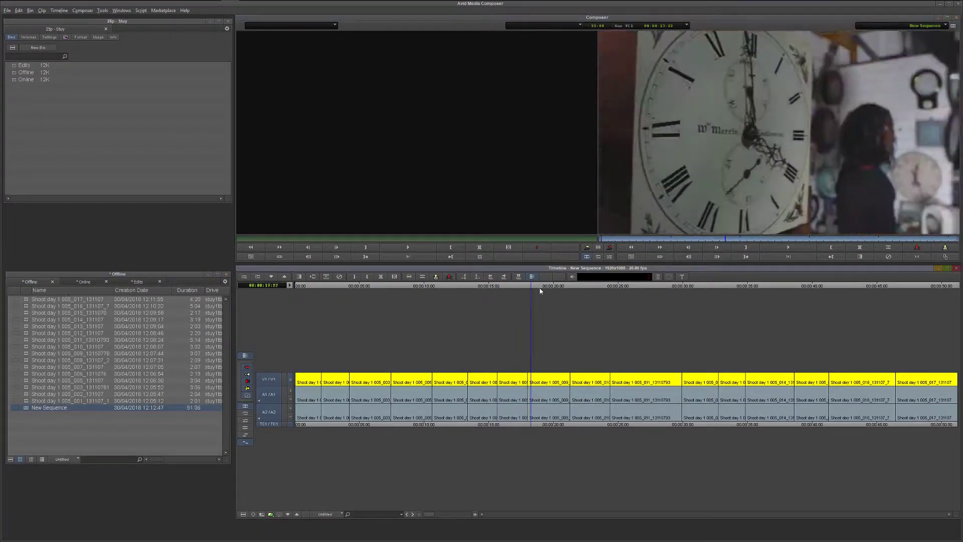
pyautogui.moveTo(540, 291); pyautogui.dragTo(574, 296)
pyautogui.click(568, 381)
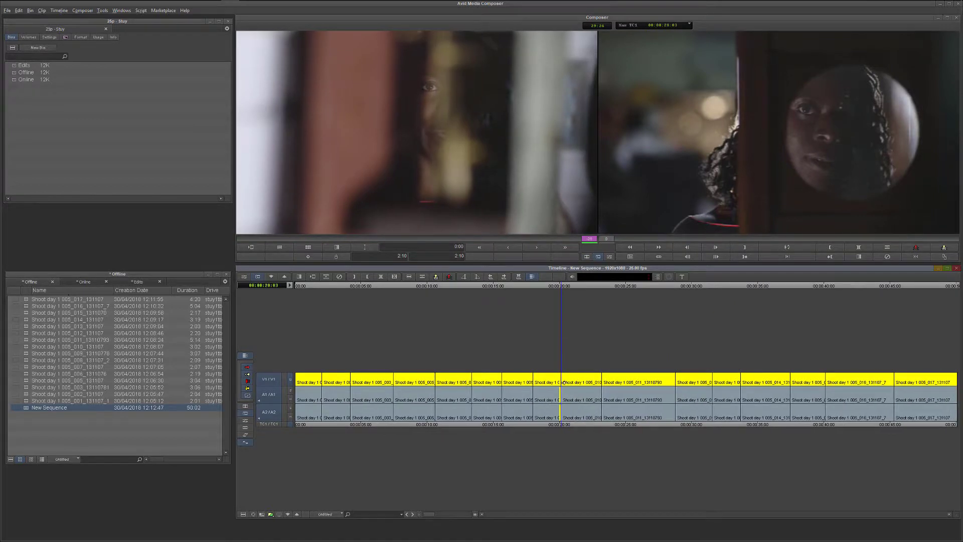
pyautogui.press('\\')
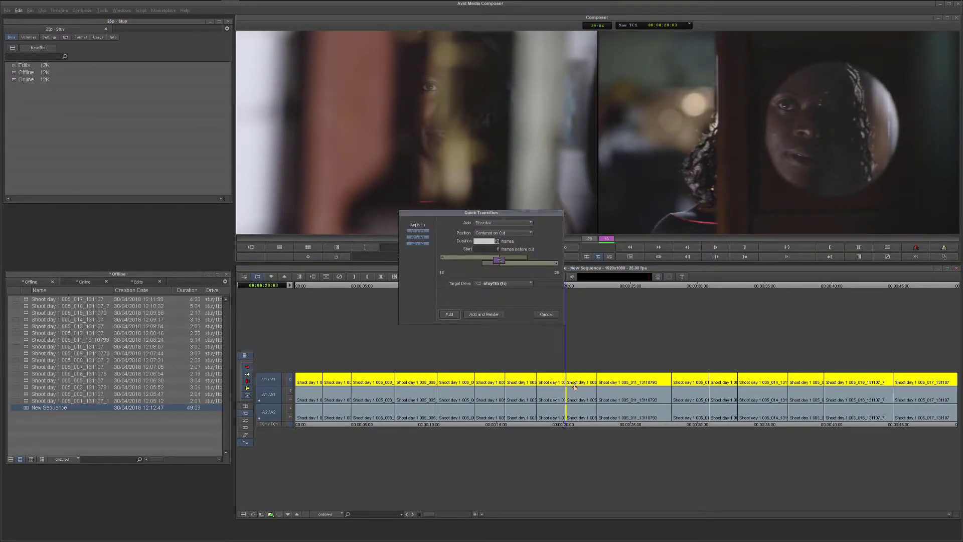
pyautogui.click(450, 314)
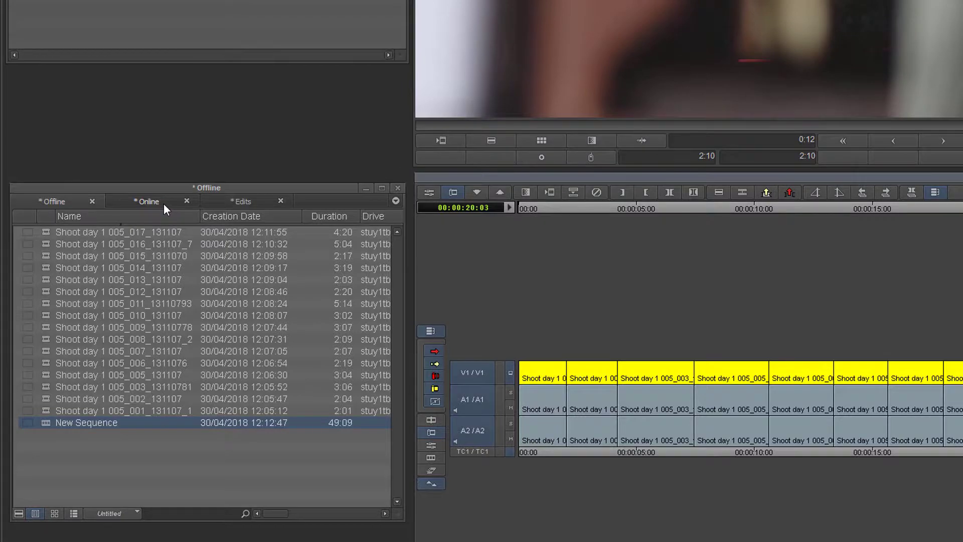
# Import the high-res New Sequence.aaf from Hi Res AAF into the Online bin
pyautogui.click(93, 282)
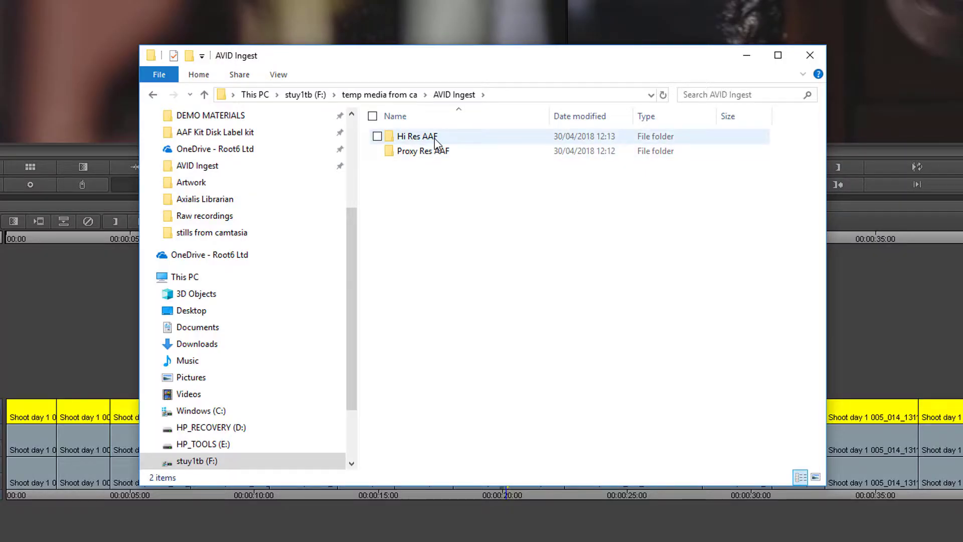
pyautogui.doubleClick(439, 137)
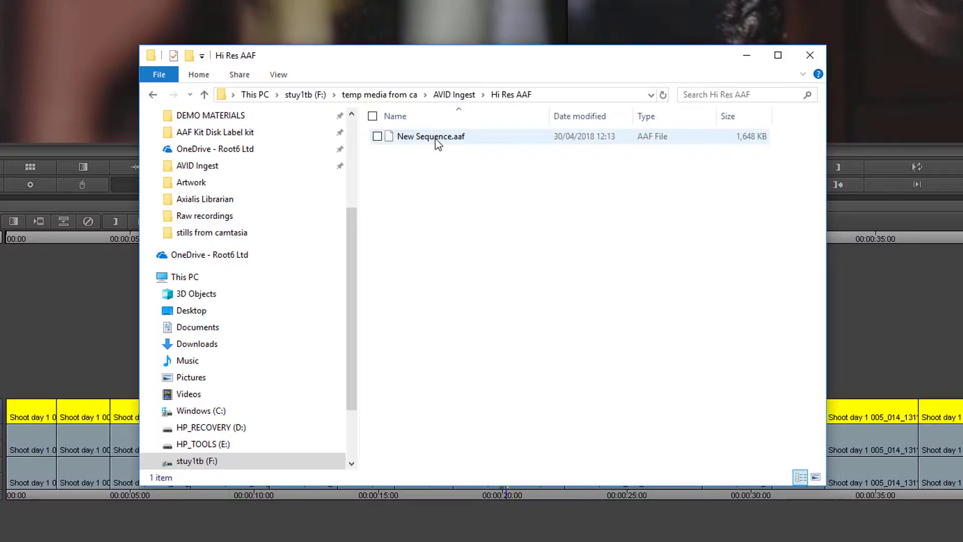
pyautogui.moveTo(437, 143); pyautogui.dragTo(140, 365)
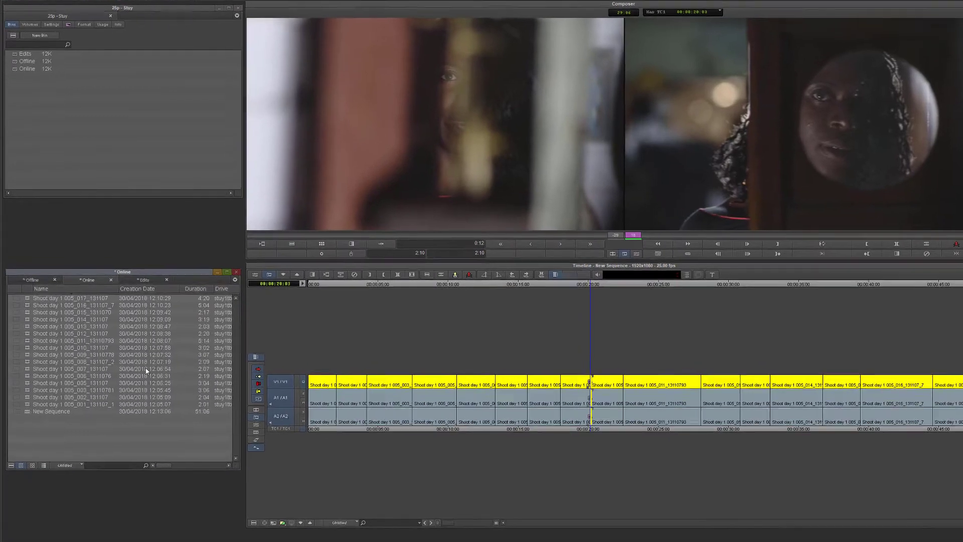
# Relink New Sequence into New Sequence.Relinked.03 and load it into the timeline
pyautogui.click(31, 281)
pyautogui.rightClick(25, 405)
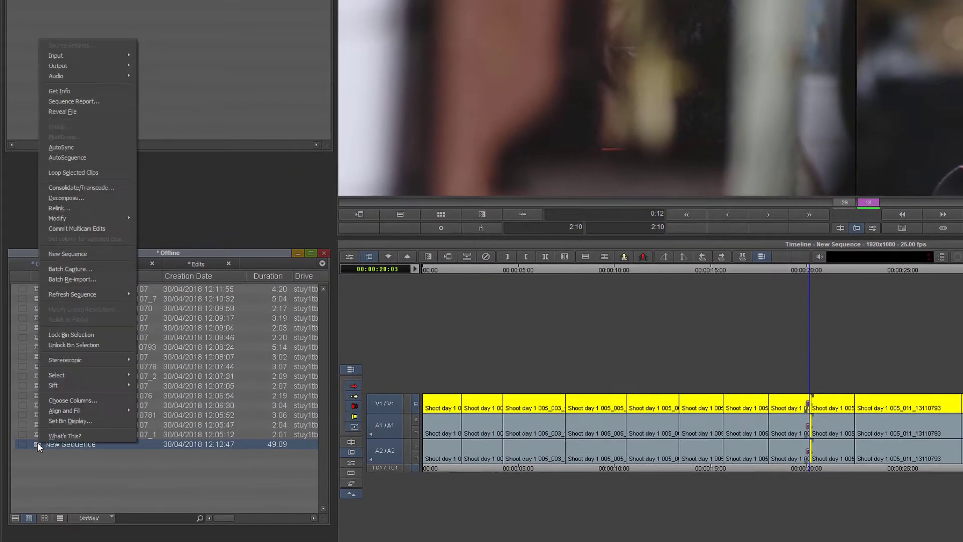
pyautogui.click(87, 210)
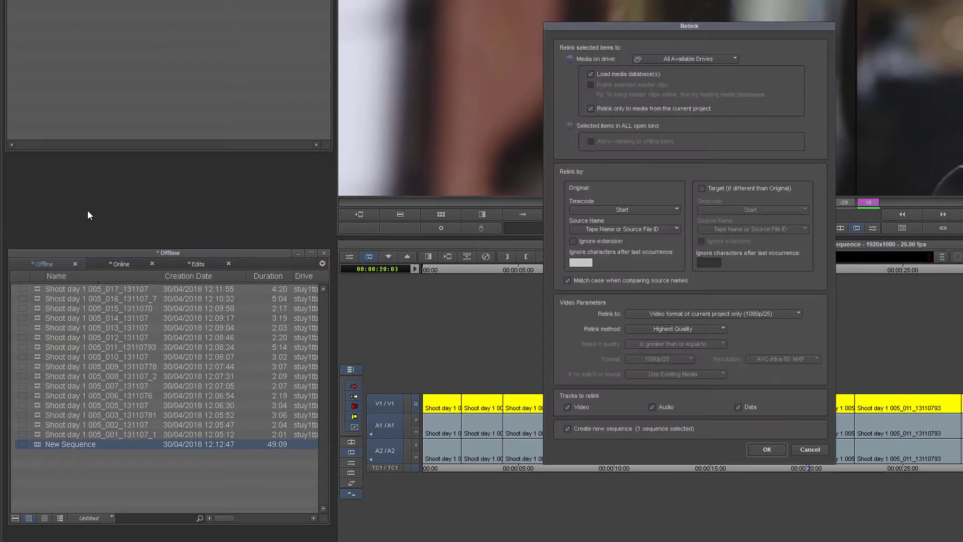
pyautogui.click(761, 449)
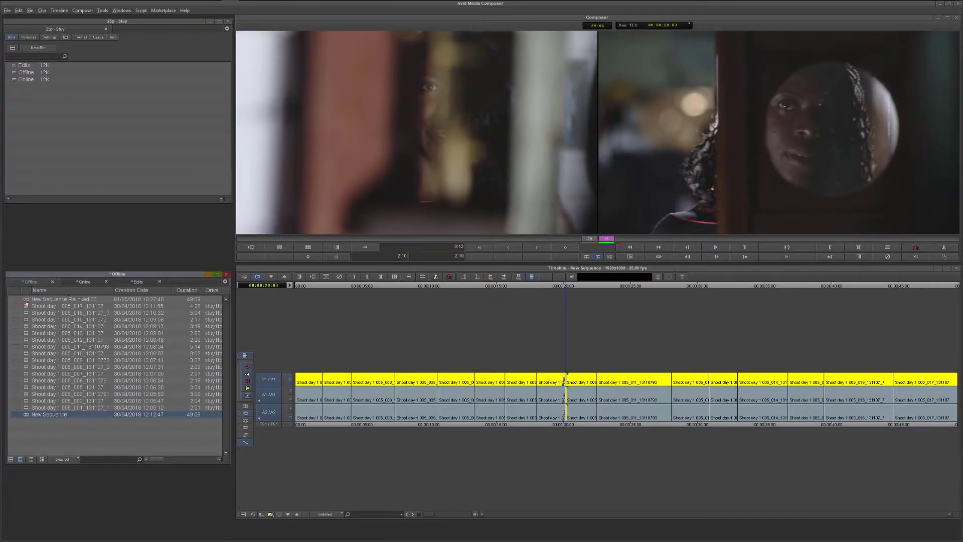
pyautogui.doubleClick(26, 301)
# Scrub the sequence forward to a later point
pyautogui.moveTo(314, 296); pyautogui.dragTo(563, 301)
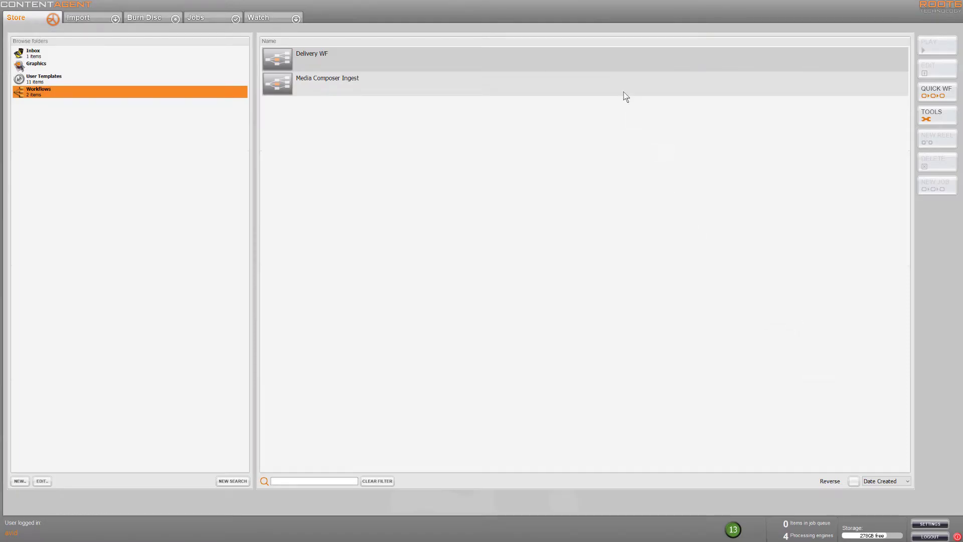
# Open Delivery WF from the Workflows list in the Workflow Editor
pyautogui.doubleClick(619, 62)
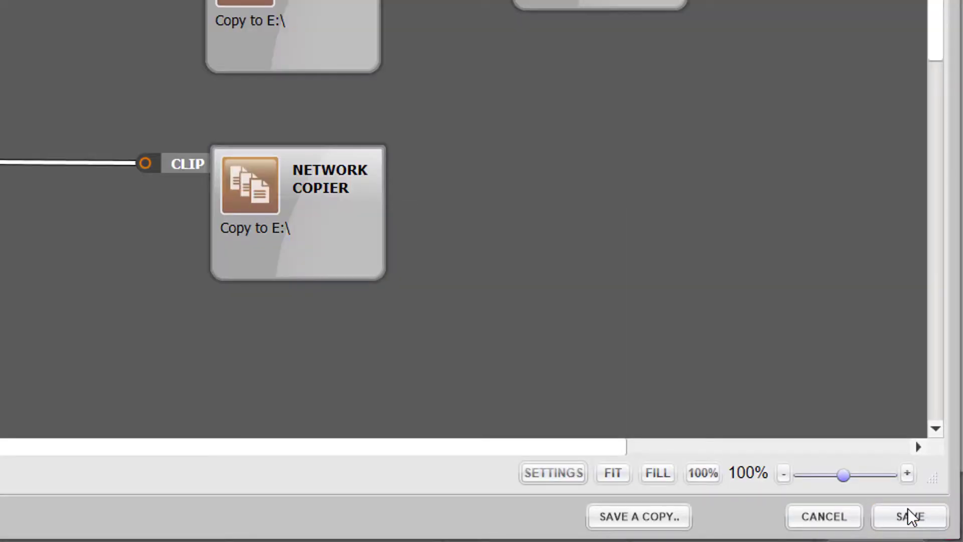
# Save Delivery WF and create a Send To template from it
pyautogui.click(942, 532)
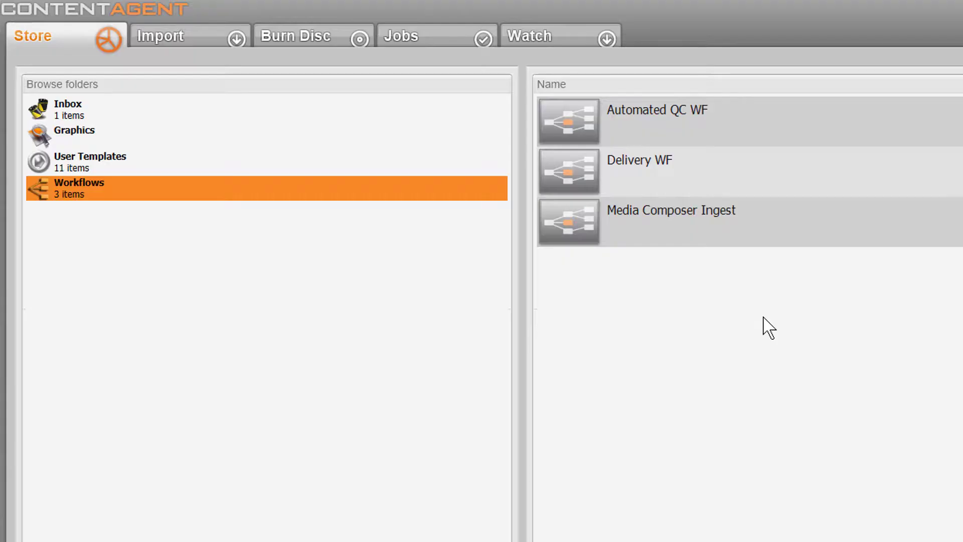
pyautogui.click(798, 194)
pyautogui.keyDown('ctrl'); pyautogui.click(804, 135); pyautogui.keyUp('ctrl')
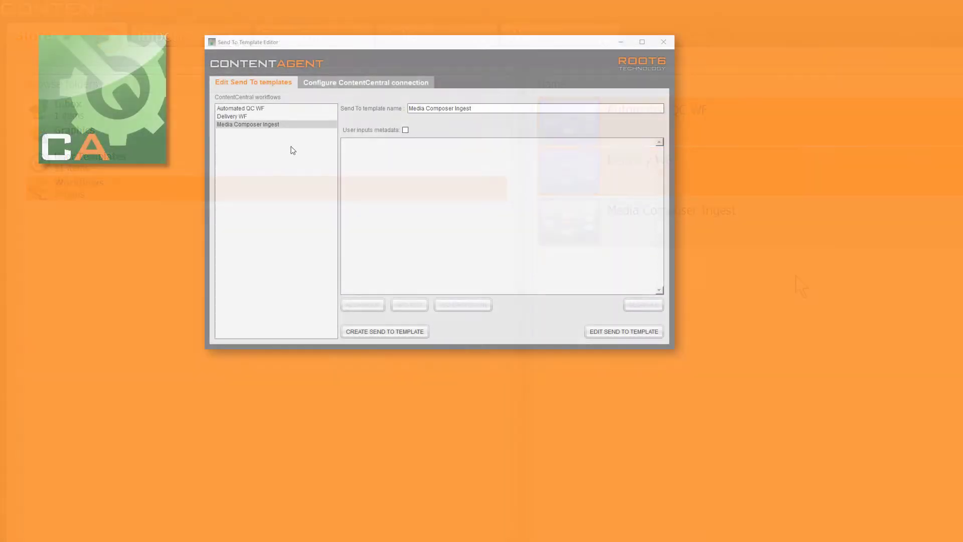
pyautogui.click(288, 116)
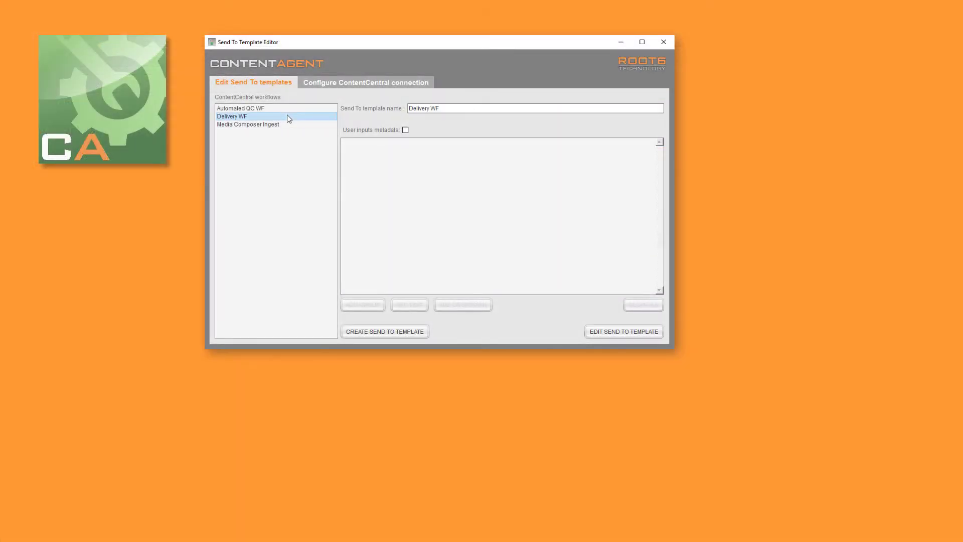
pyautogui.click(419, 331)
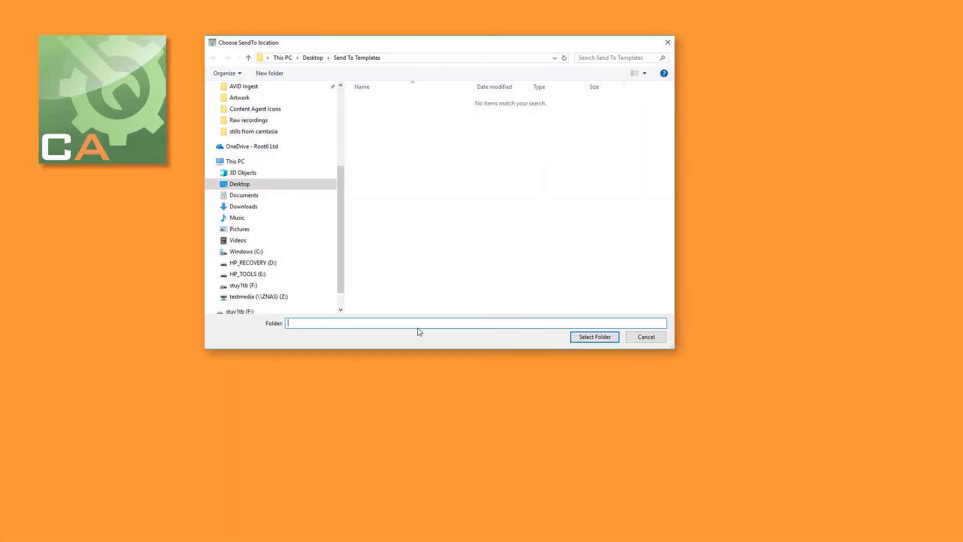
pyautogui.click(602, 337)
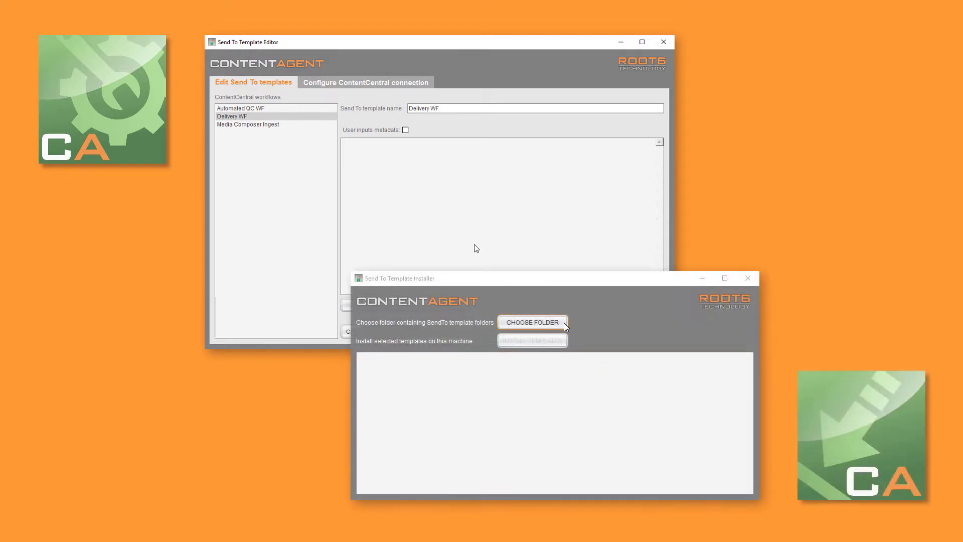
# Install the Delivery WF template from the Send To Templates folder on this machine
pyautogui.click(565, 325)
pyautogui.click(583, 343)
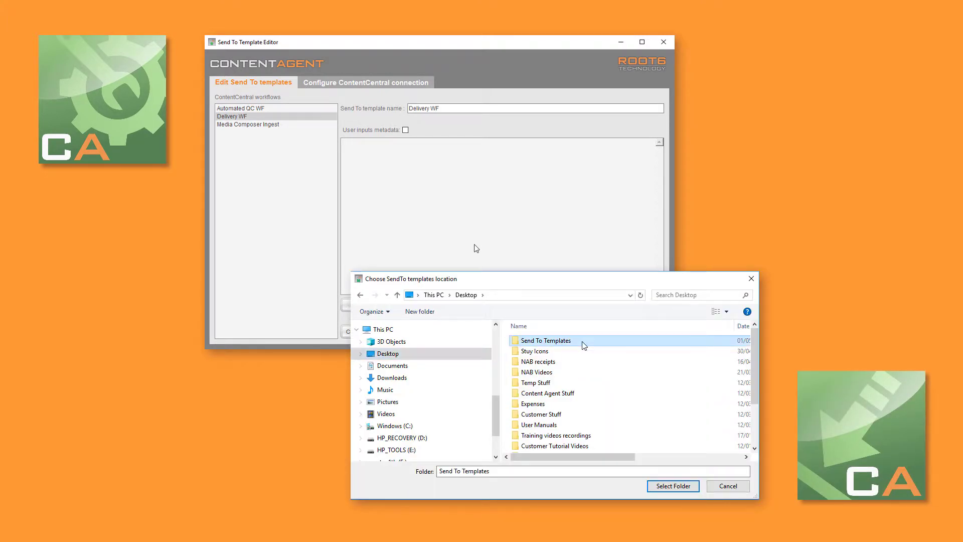
pyautogui.click(675, 486)
pyautogui.click(530, 344)
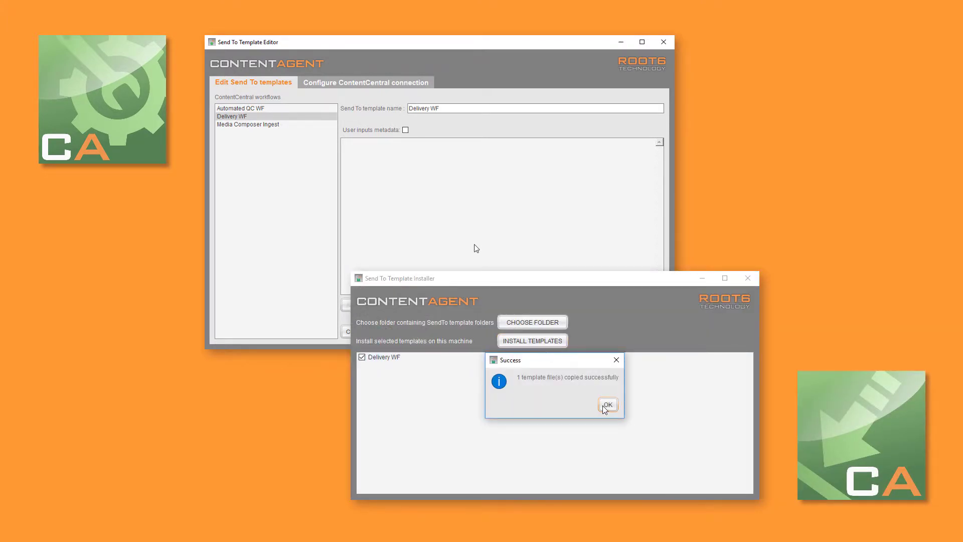
pyautogui.click(605, 407)
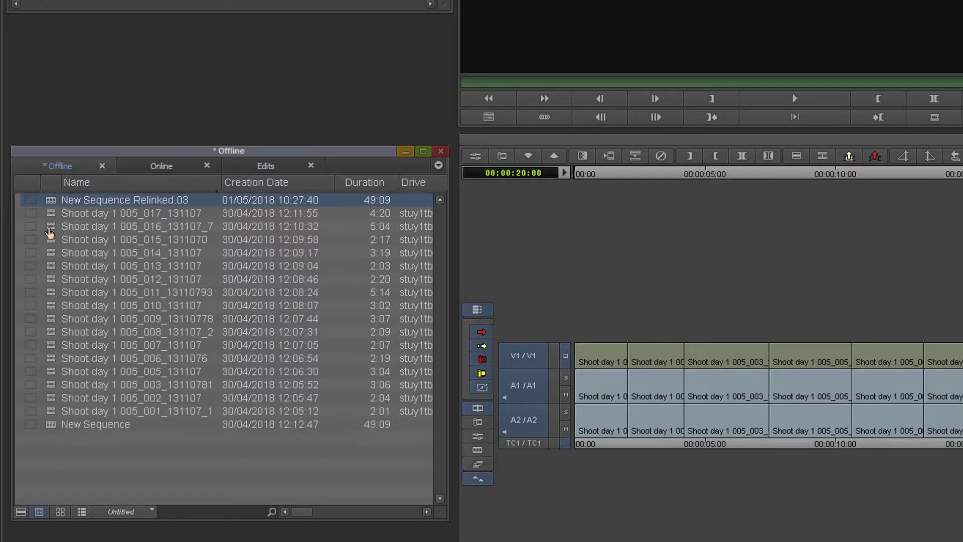
# Send New Sequence.Relinked.03 to ContentAgent's Delivery WF and watch File Sender validate 171 files
pyautogui.rightClick(51, 200)
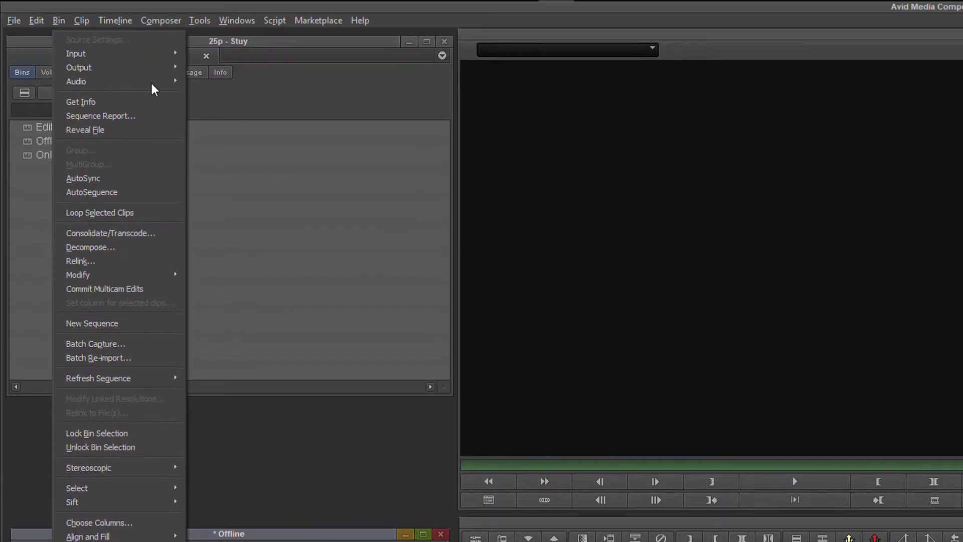
pyautogui.moveTo(153, 0)
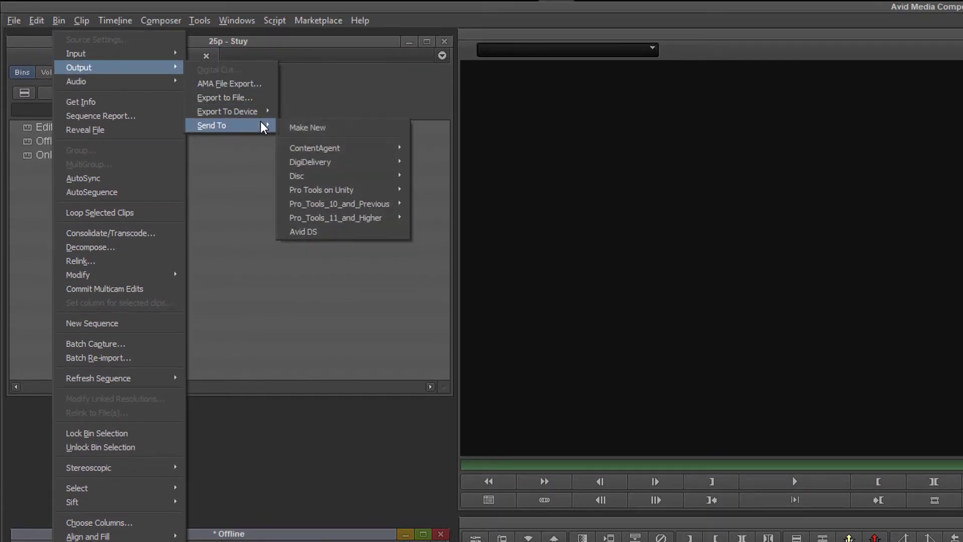
pyautogui.moveTo(262, 124)
pyautogui.moveTo(314, 150)
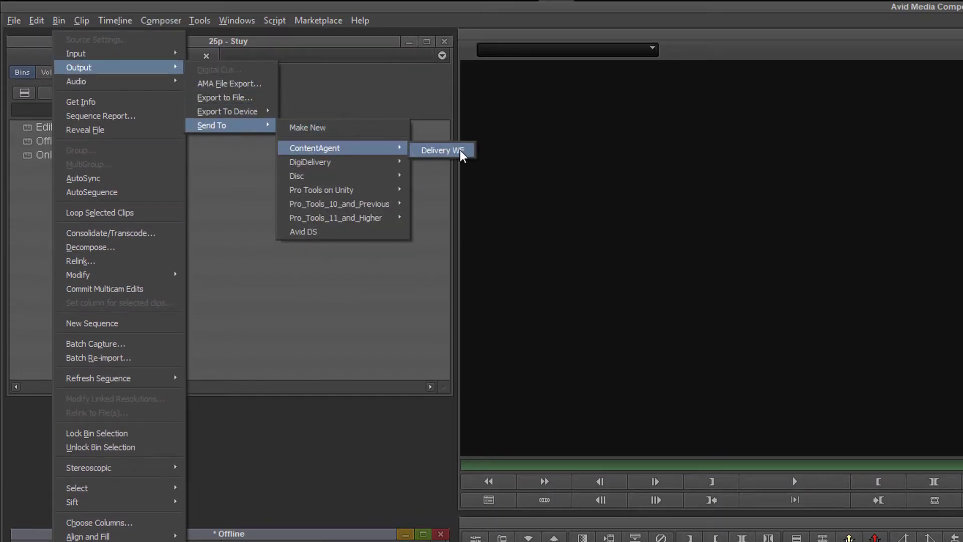
pyautogui.click(441, 151)
pyautogui.click(555, 460)
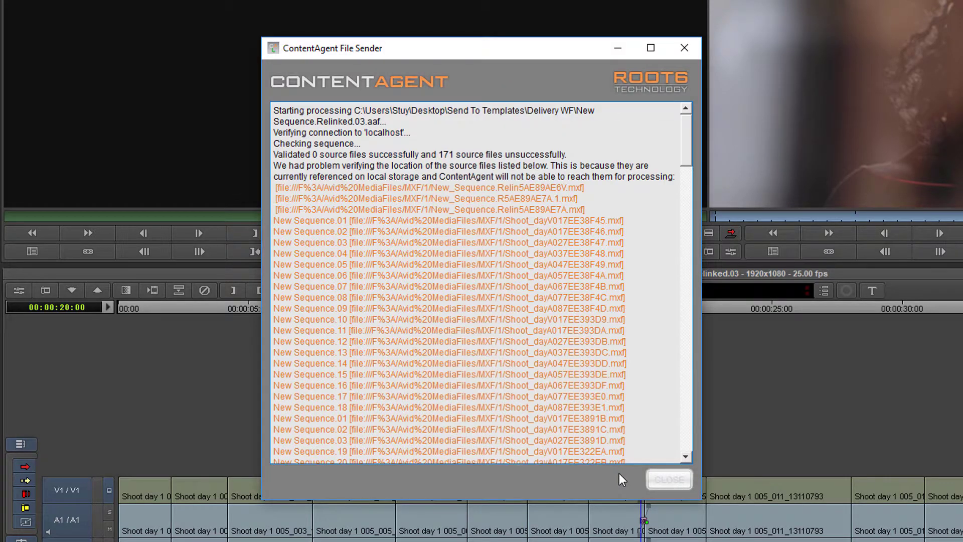
pyautogui.moveTo(689, 152); pyautogui.dragTo(688, 448)
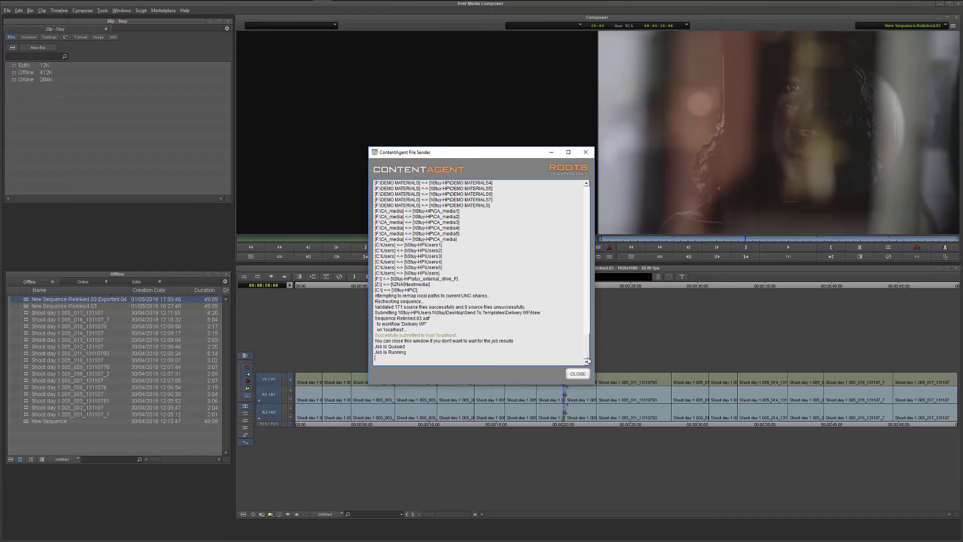
# Close the ContentAgent File Sender log window
pyautogui.click(578, 374)
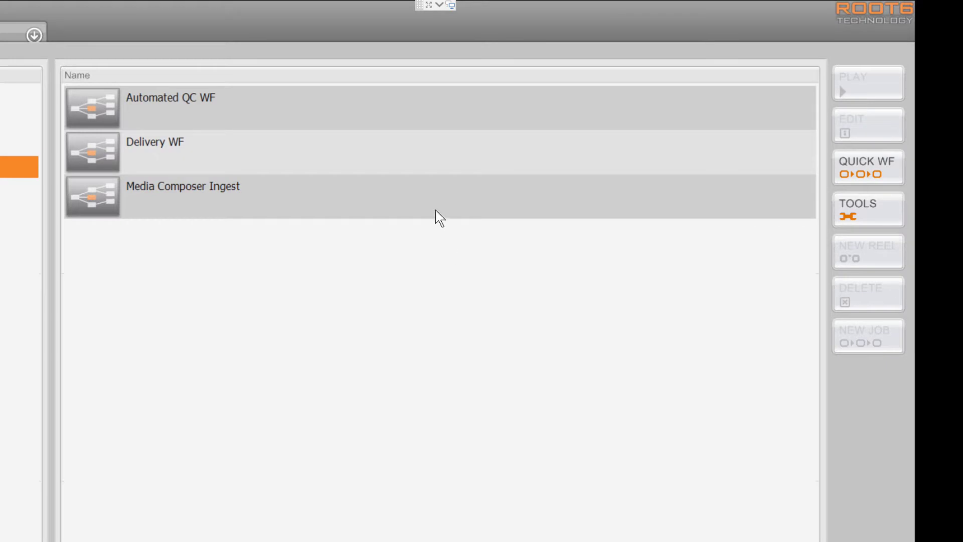
# Duplicate the Media Composer Ingest workflow
pyautogui.click(596, 139)
pyautogui.rightClick(440, 214)
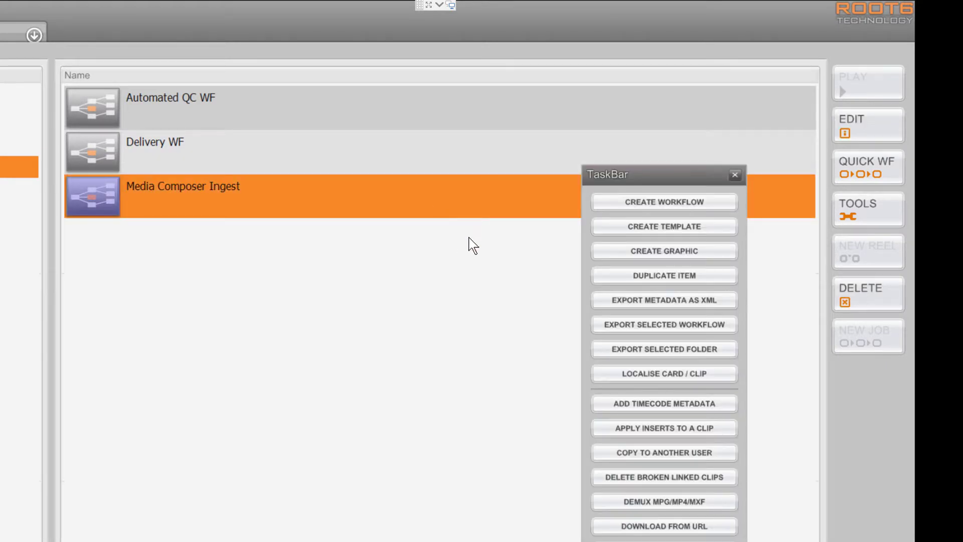
pyautogui.click(622, 276)
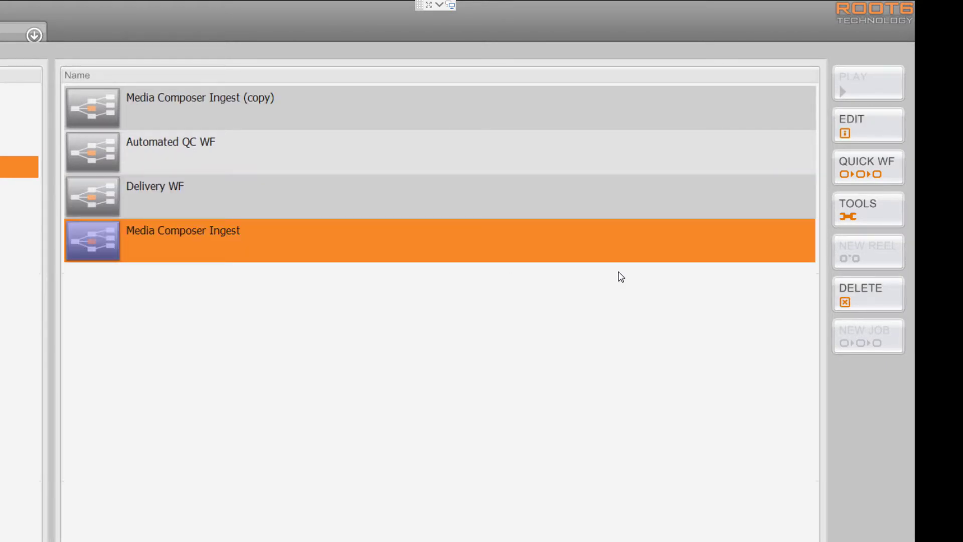
# Edit Media Composer Ingest (copy) and delete its four Network Copier nodes
pyautogui.click(577, 109)
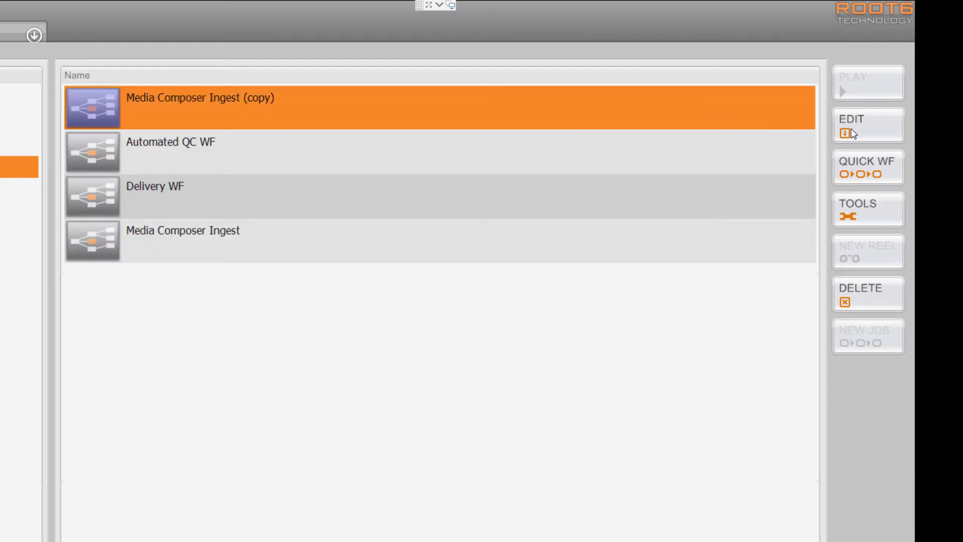
pyautogui.click(866, 128)
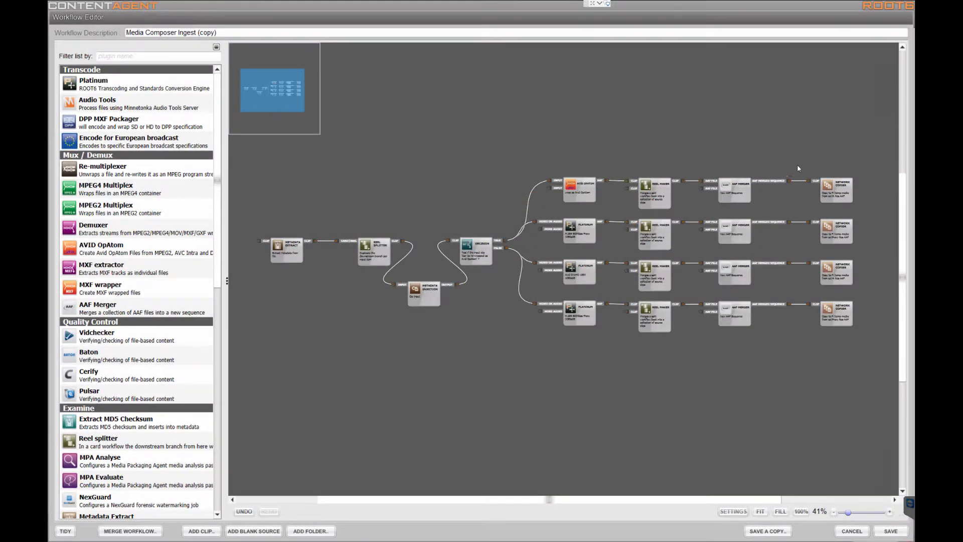
pyautogui.moveTo(801, 164); pyautogui.dragTo(877, 342)
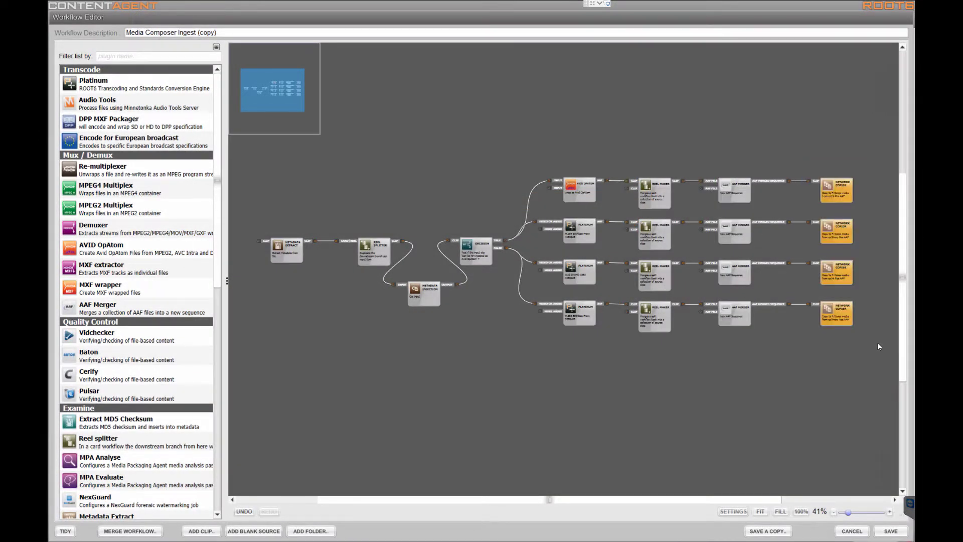
pyautogui.press('Delete')
pyautogui.scroll(-10, 190, 358)
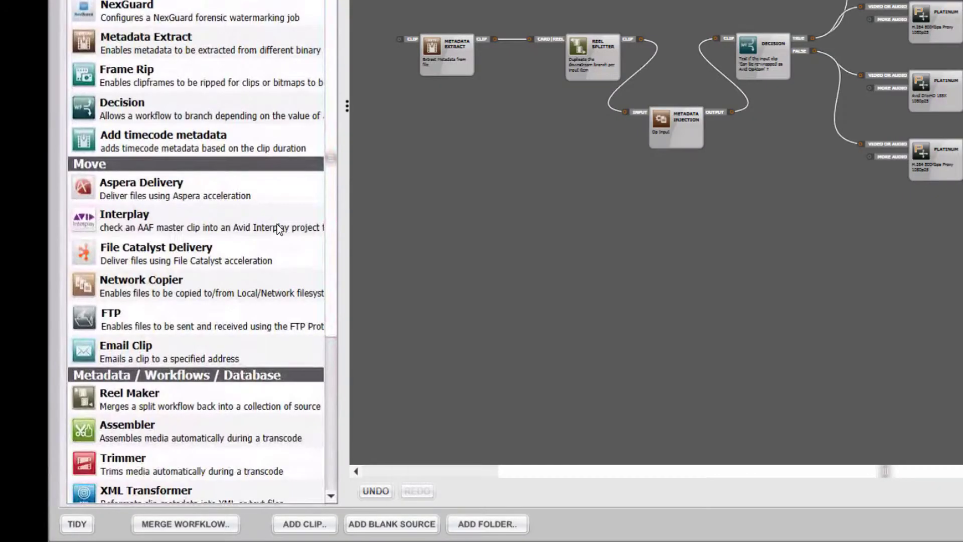
# Add an Interplay node after the top AAF Merger, checking into Incoming Media/ContentAgent
pyautogui.click(185, 350)
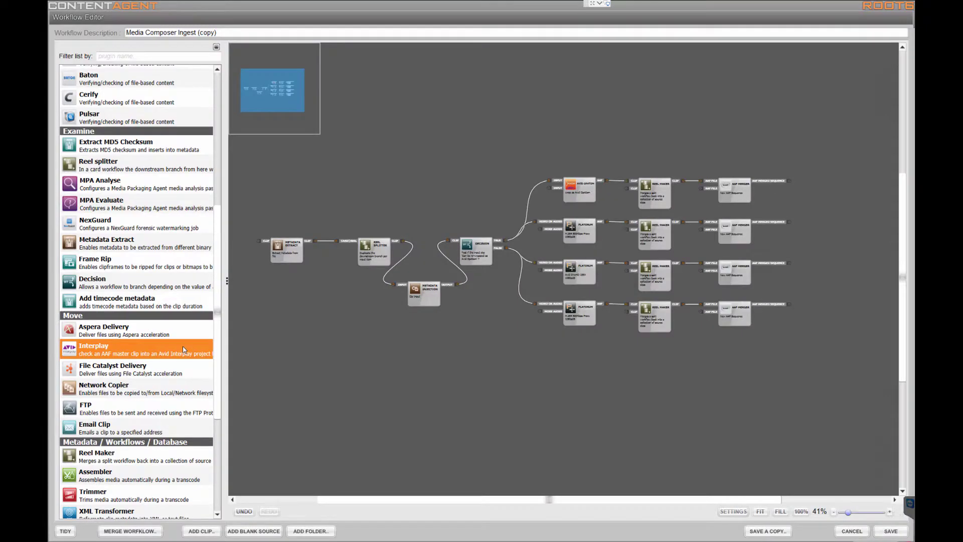
pyautogui.moveTo(183, 350); pyautogui.dragTo(829, 192)
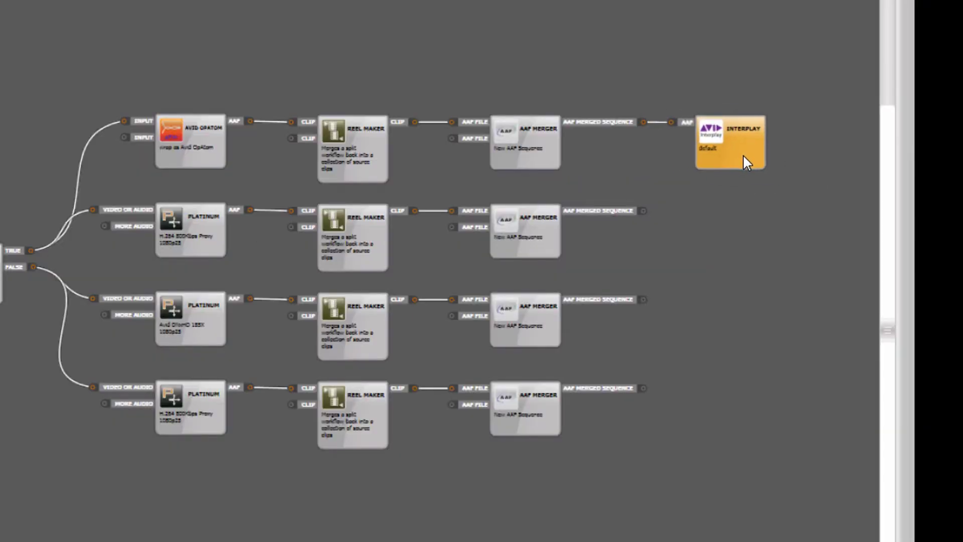
pyautogui.rightClick(836, 195)
pyautogui.click(707, 170)
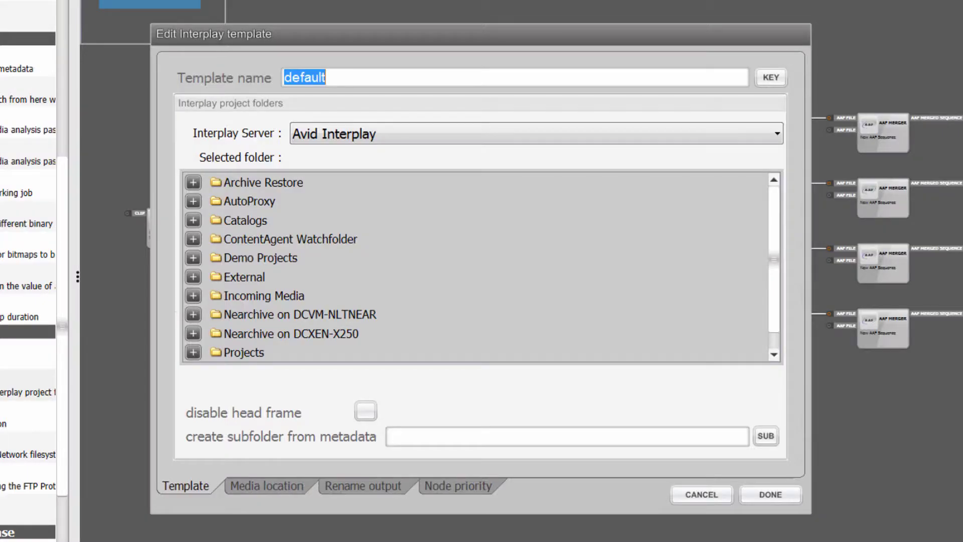
pyautogui.click(193, 295)
pyautogui.scroll(-1, 391, 270)
pyautogui.click(263, 265)
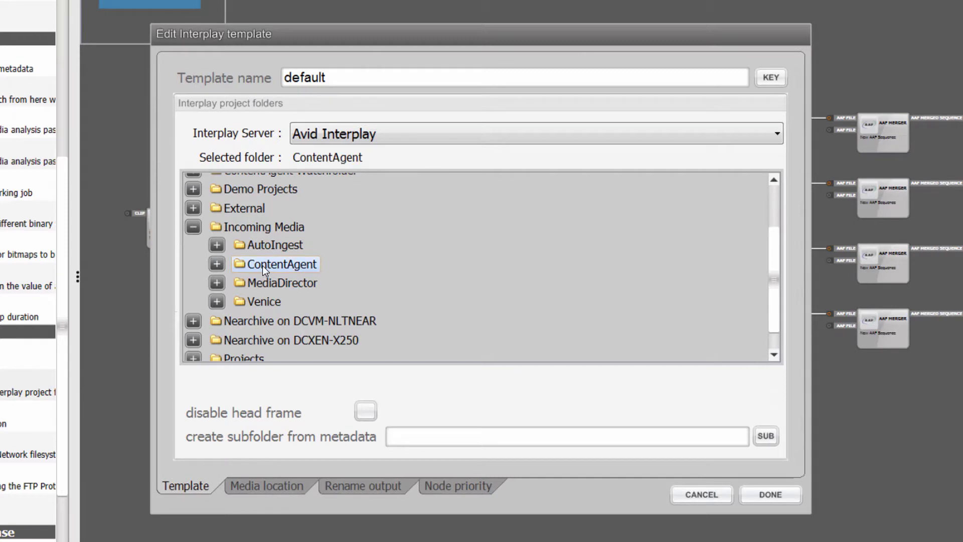
# Subfolder check-ins by Parent Card Metadata CardName, then add Interplay nodes to the other branches
pyautogui.click(766, 436)
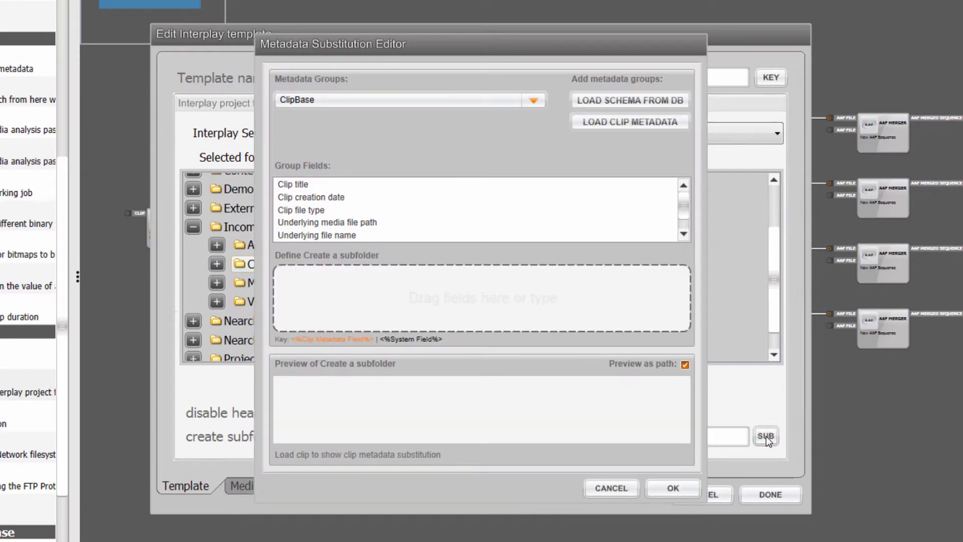
pyautogui.click(537, 98)
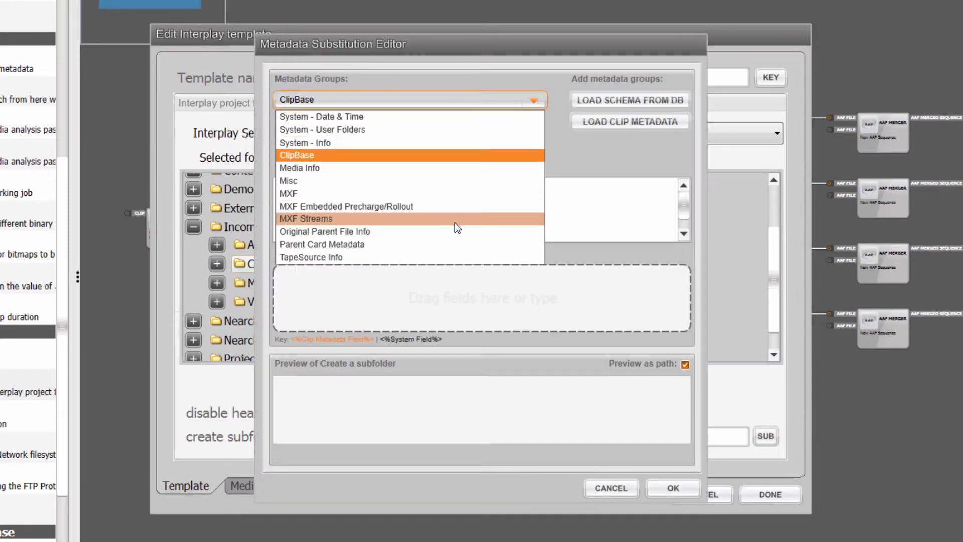
pyautogui.click(453, 244)
pyautogui.moveTo(325, 185); pyautogui.dragTo(399, 276)
pyautogui.click(671, 489)
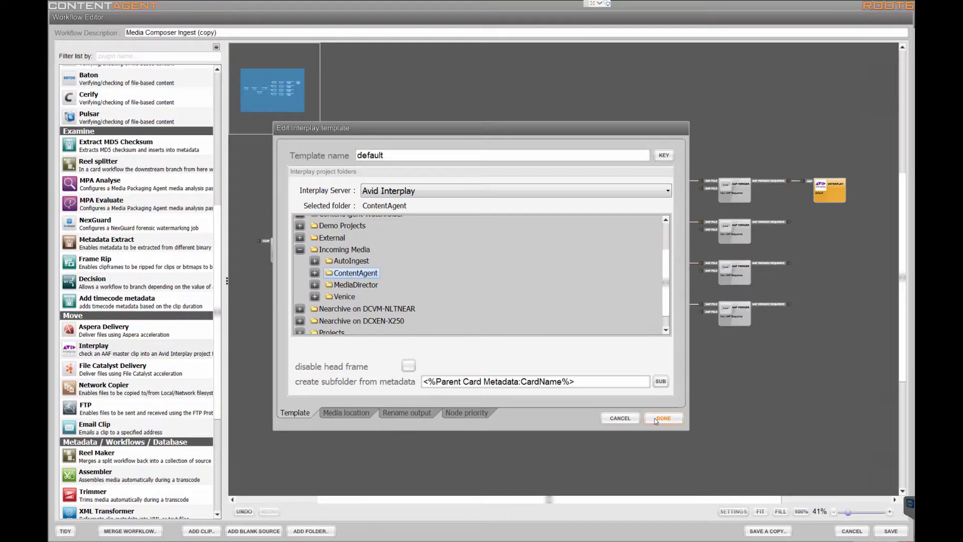
pyautogui.click(756, 495)
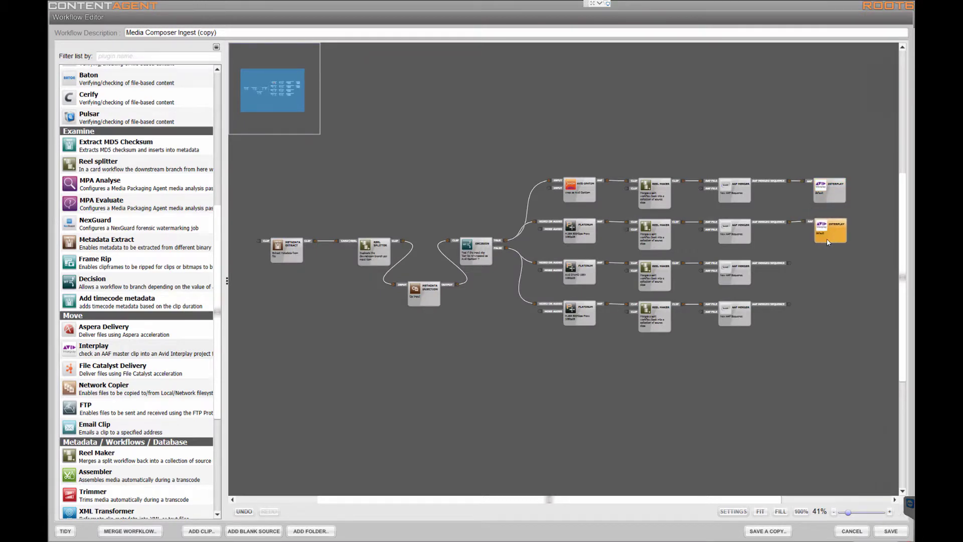
pyautogui.click(828, 242)
pyautogui.moveTo(815, 326); pyautogui.dragTo(830, 327)
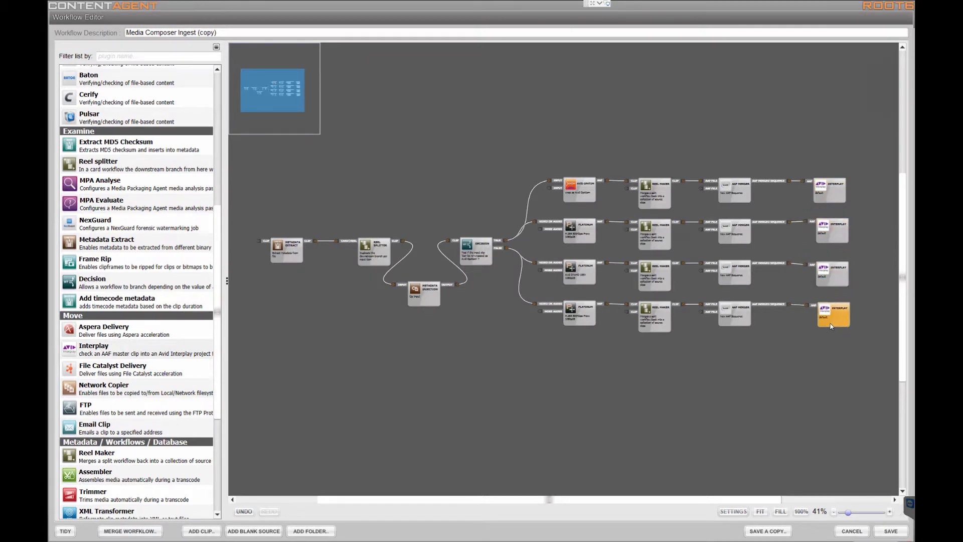
# In the OpAtom template, paste the CONTENTAGENT MXF network path, enable Do multi-rez, pick the Interplay folder
pyautogui.click(587, 197)
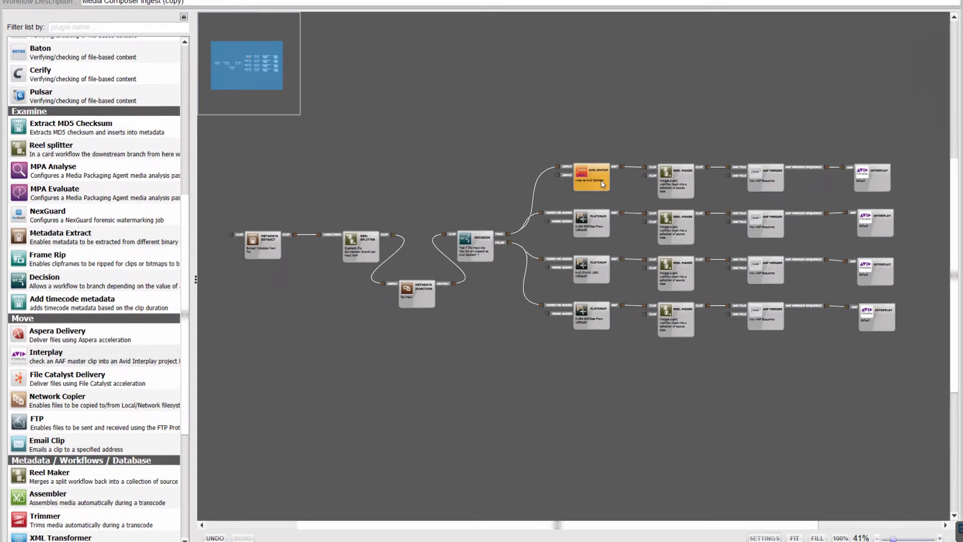
pyautogui.rightClick(587, 196)
pyautogui.click(642, 183)
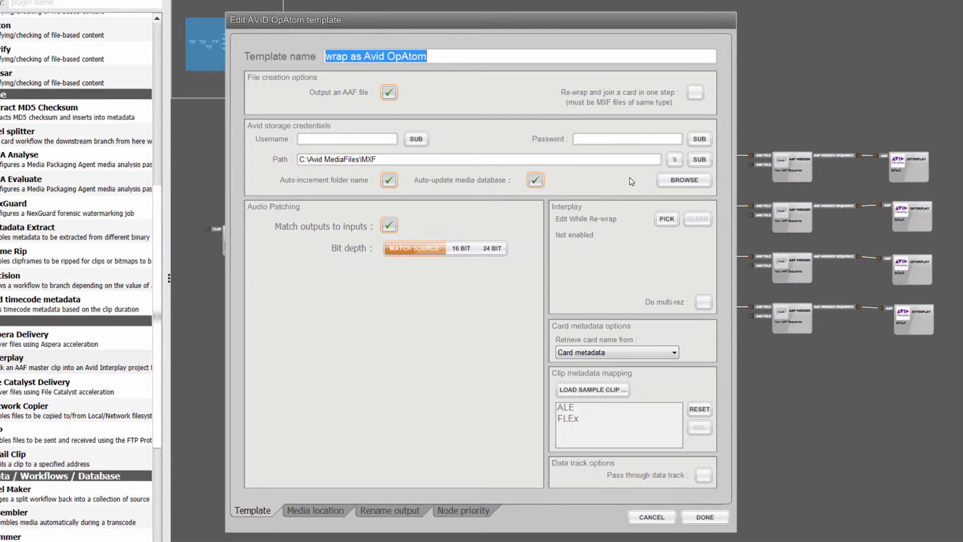
pyautogui.moveTo(377, 160); pyautogui.dragTo(317, 167)
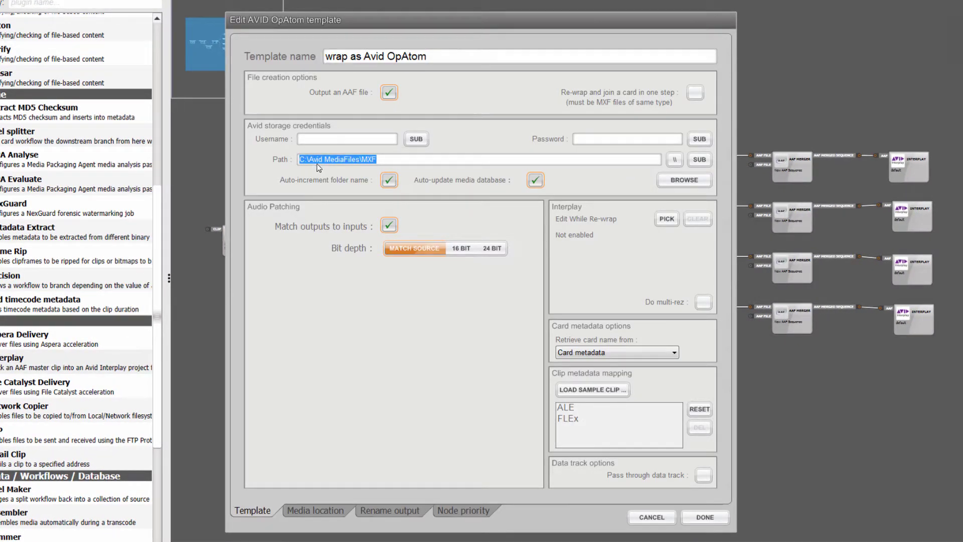
pyautogui.rightClick(317, 167)
pyautogui.click(359, 211)
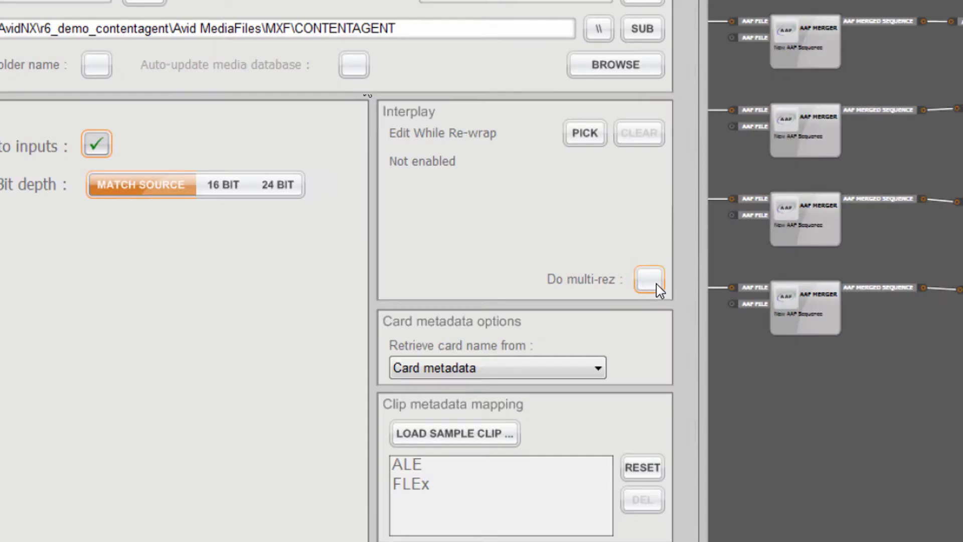
pyautogui.click(705, 304)
pyautogui.click(599, 144)
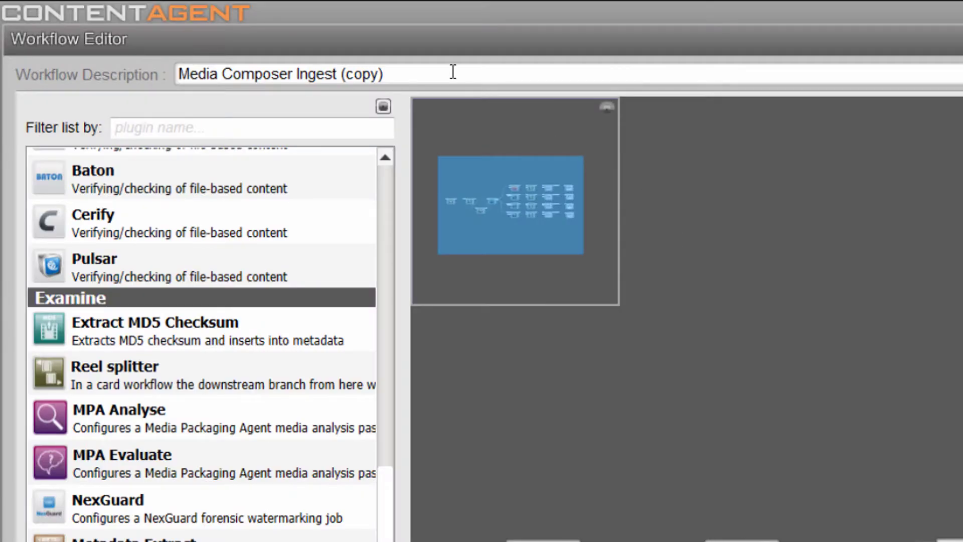
# Change the workflow description to 'Media Composer Interplay Ingest'
pyautogui.press('BackSpace')
pyautogui.press('BackSpace')
pyautogui.press('BackSpace')
pyautogui.press('BackSpace')
pyautogui.press('BackSpace')
pyautogui.press('BackSpace')
pyautogui.press('BackSpace')
pyautogui.press('BackSpace')
pyautogui.press('BackSpace')
pyautogui.press('BackSpace')
pyautogui.press('BackSpace')
pyautogui.press('BackSpace')
pyautogui.write('In')
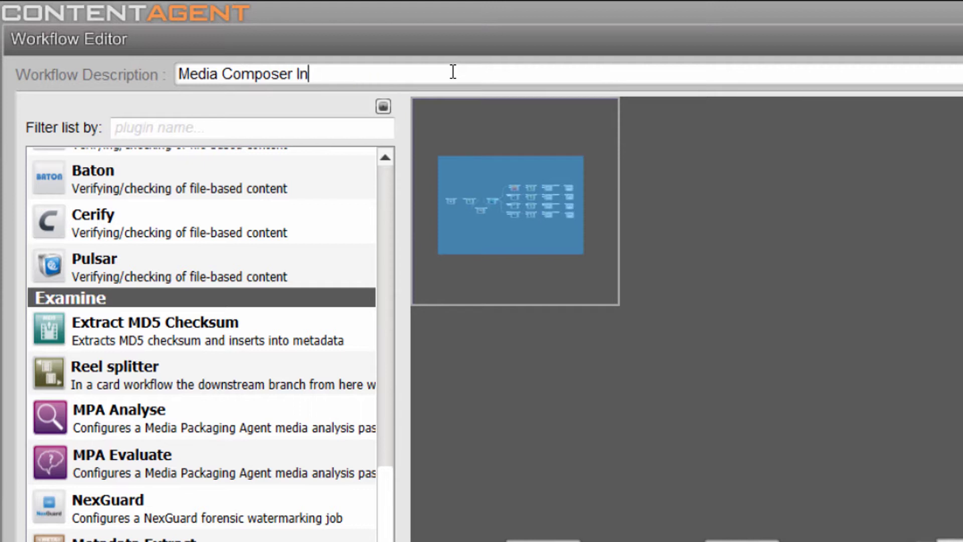
pyautogui.write('terplay Ingest')
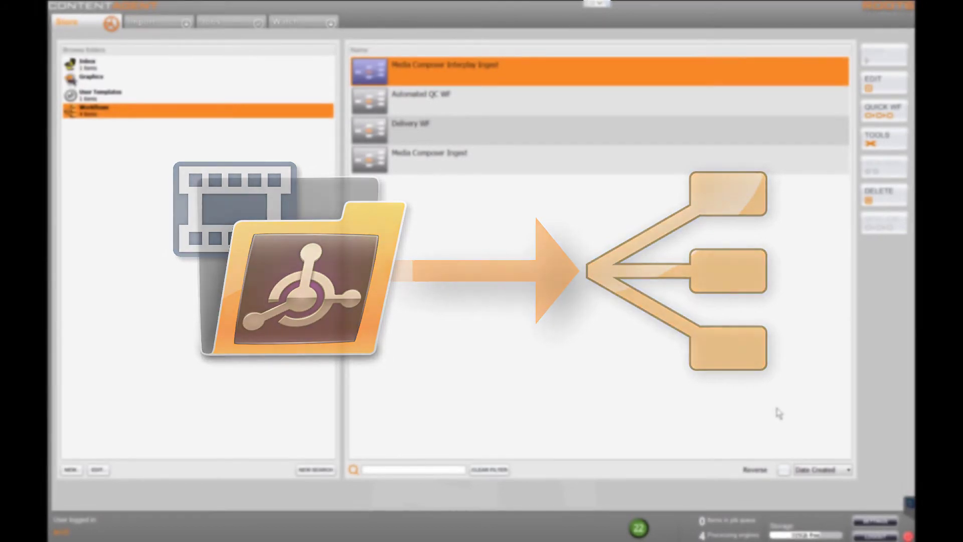
# Create a new watchfolder named 'Interplay Watchfolder' of type InterplayWatchfolder
pyautogui.click(314, 27)
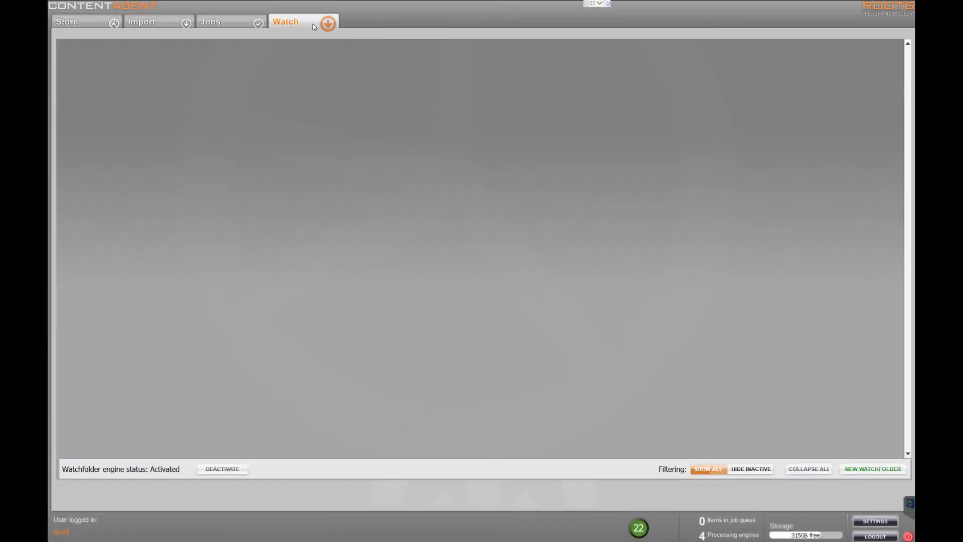
pyautogui.click(872, 469)
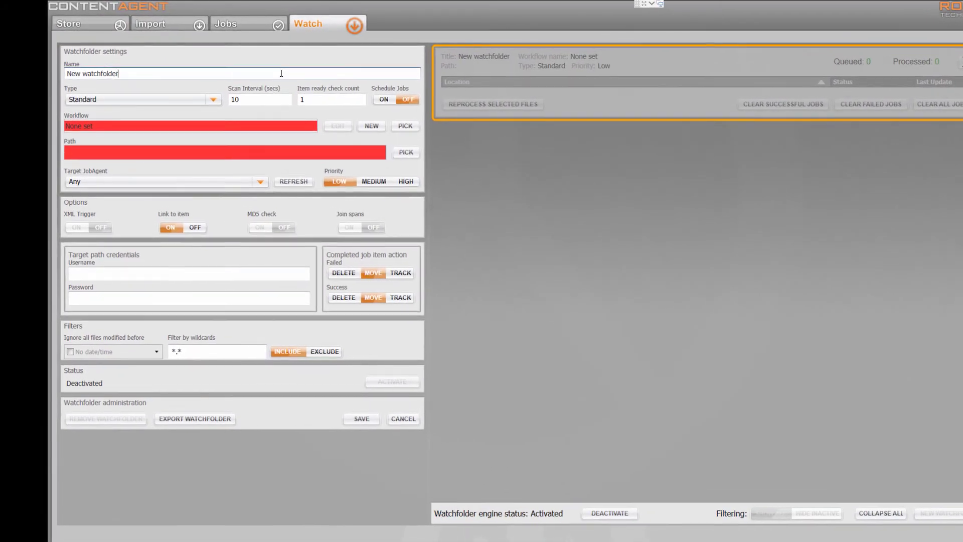
pyautogui.hotkey('ctrl', 'a')
pyautogui.write('Interplay Watchfolder')
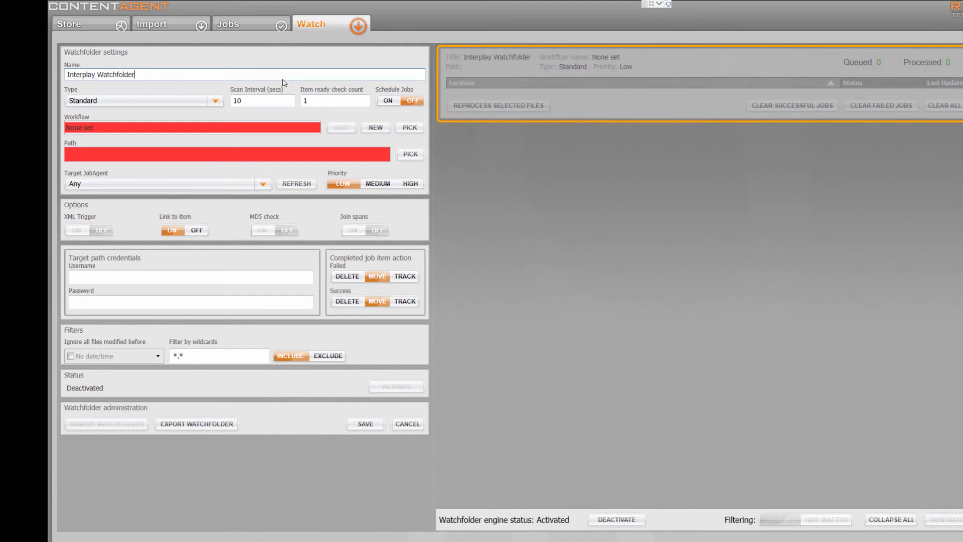
pyautogui.click(216, 100)
pyautogui.click(210, 115)
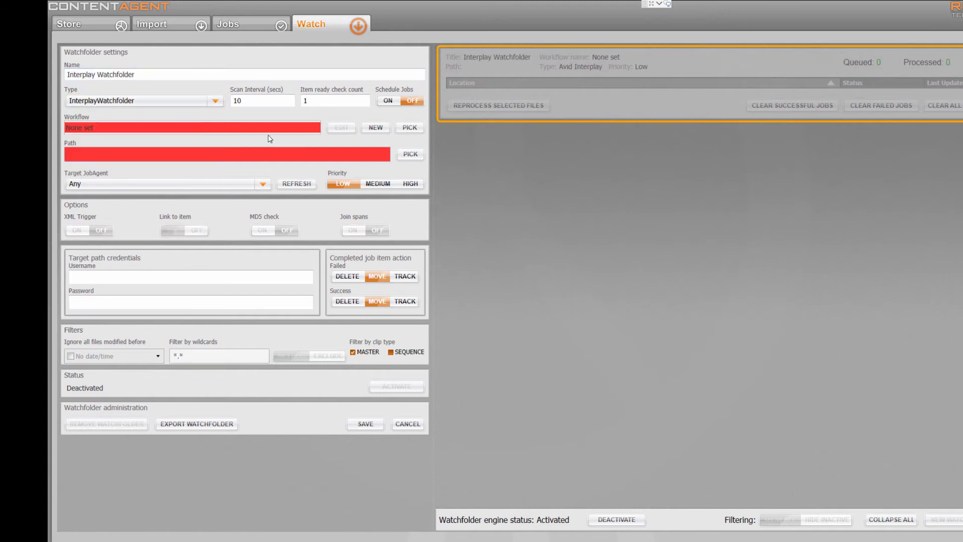
# Set the watchfolder to run Delivery WF on the ContentAgent Watchfolder Interplay folder
pyautogui.click(410, 127)
pyautogui.click(393, 147)
pyautogui.click(521, 204)
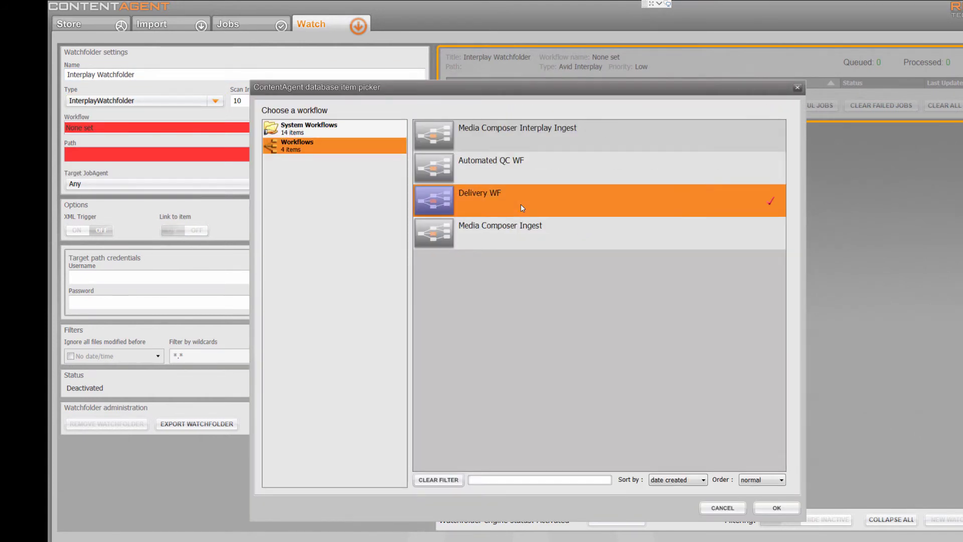
pyautogui.click(774, 507)
pyautogui.click(410, 154)
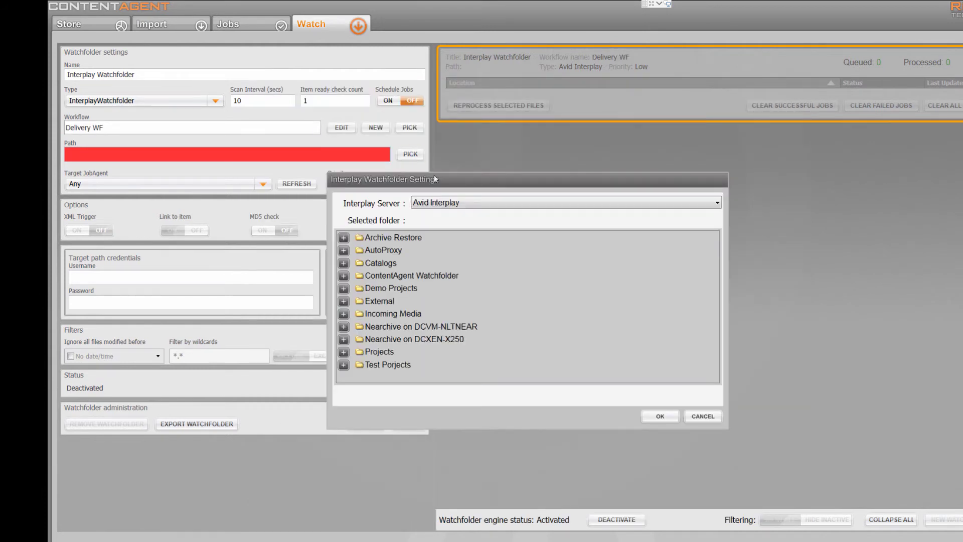
pyautogui.click(449, 278)
pyautogui.click(659, 416)
# Enter the Interplay login username and password and save the watchfolder
pyautogui.click(284, 279)
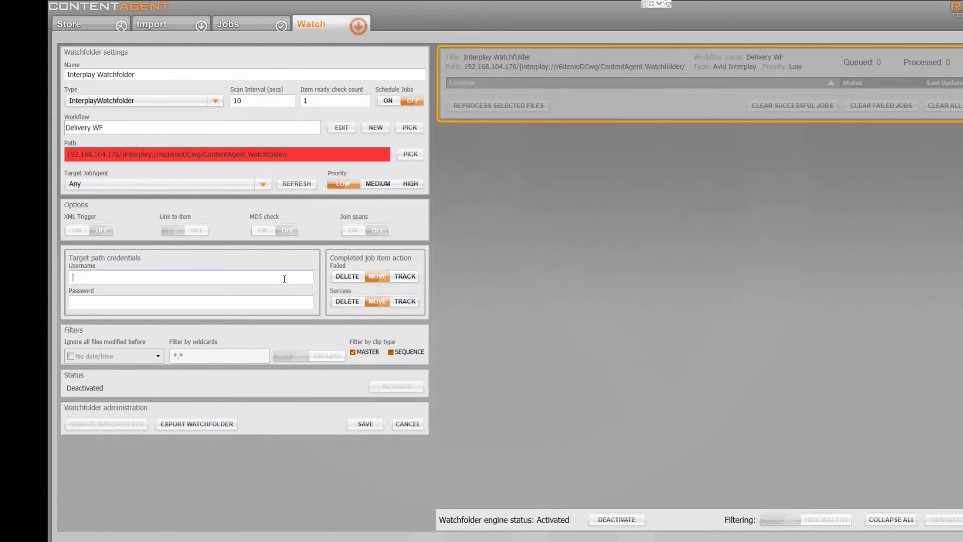
pyautogui.click(282, 301)
pyautogui.write('****')
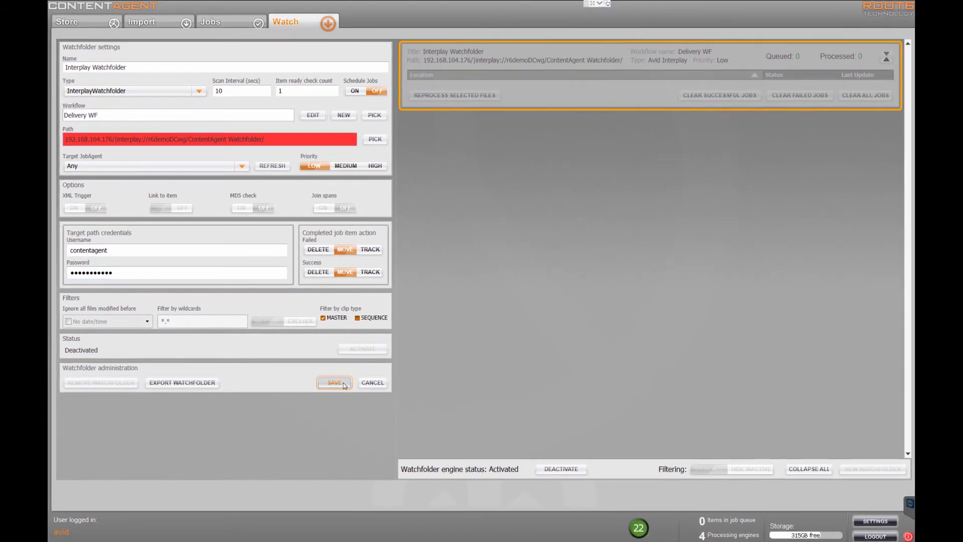
pyautogui.click(334, 382)
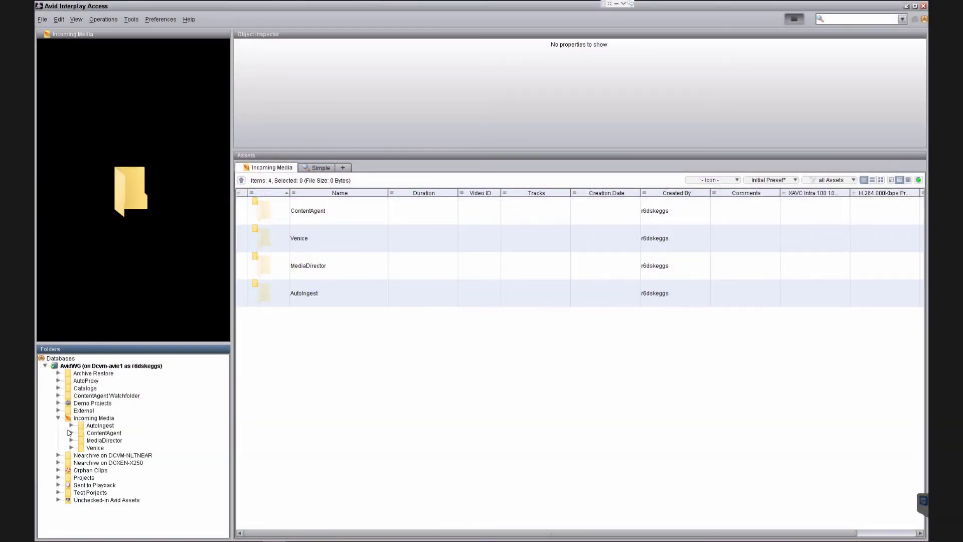
# Open Incoming Media/ContentAgent/watch shop and preview clips including watch collectors 001 and 010
pyautogui.click(71, 433)
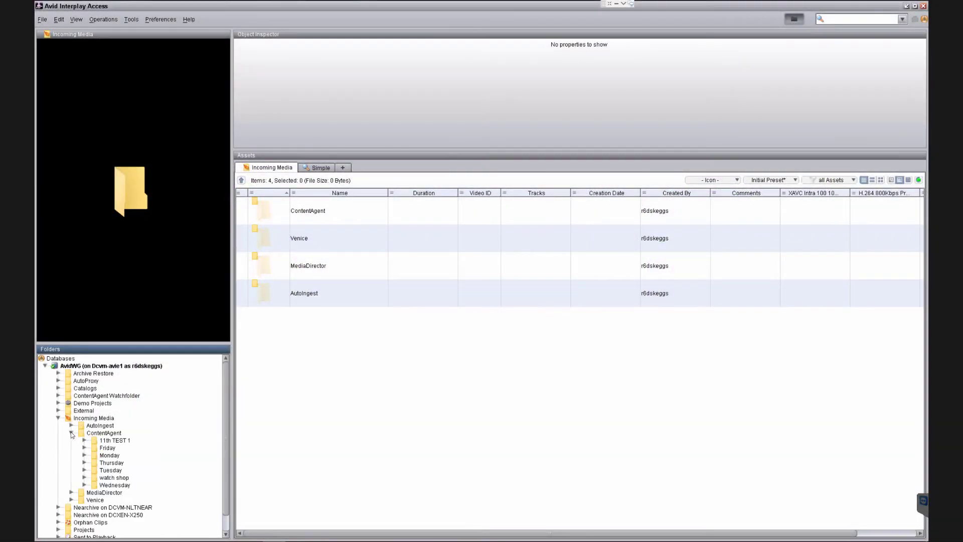
pyautogui.click(111, 477)
pyautogui.click(365, 241)
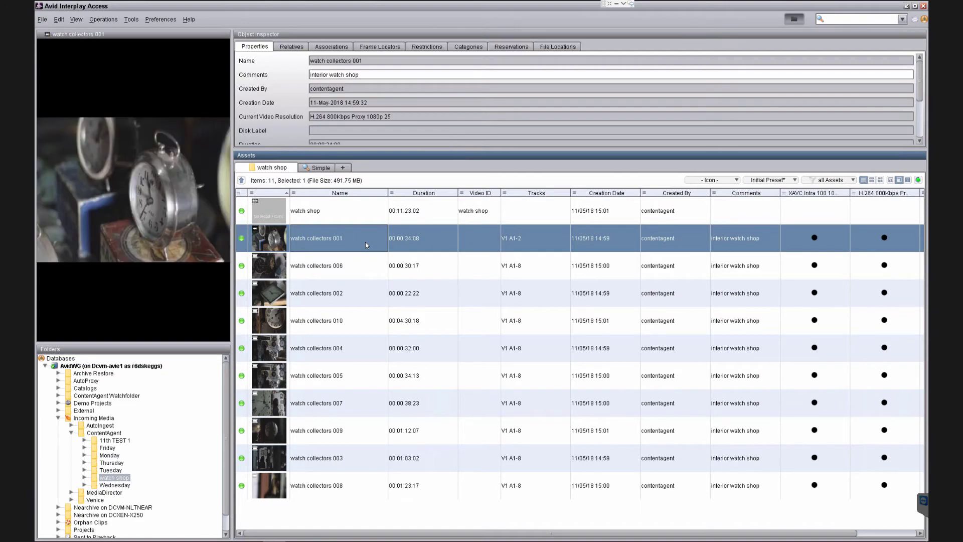
pyautogui.click(364, 292)
pyautogui.click(362, 324)
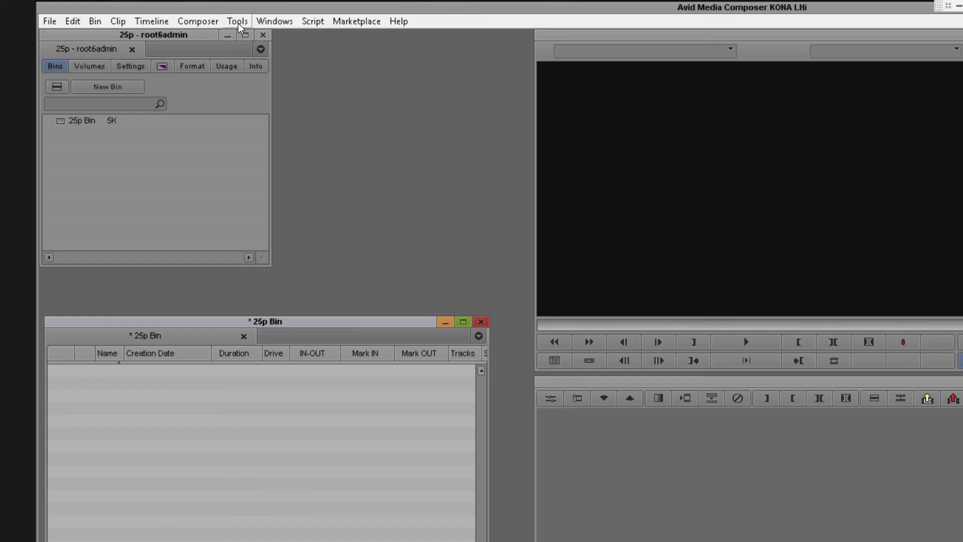
# From the Interplay Window, drag the watch shop sequence and clips 007, 009, 010 into the 25p Bin
pyautogui.click(162, 13)
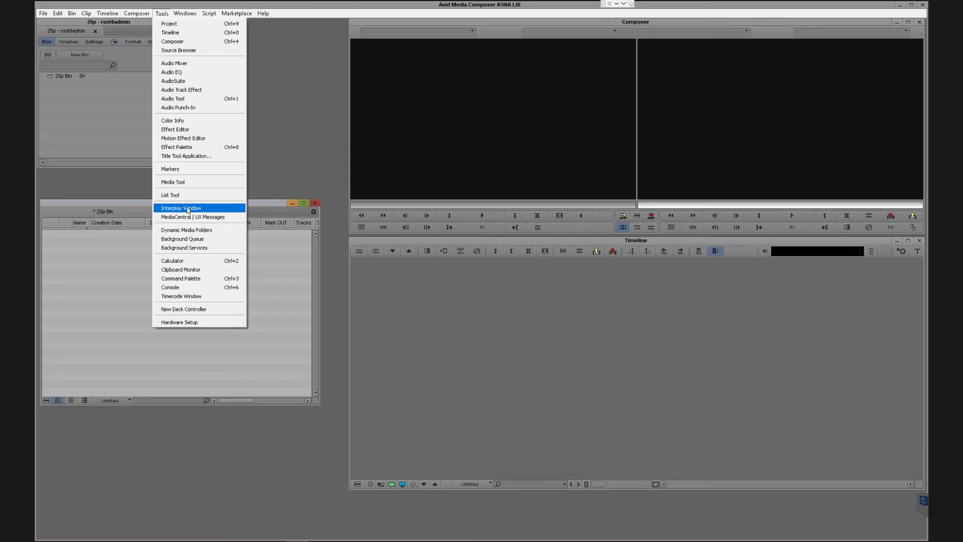
pyautogui.click(279, 332)
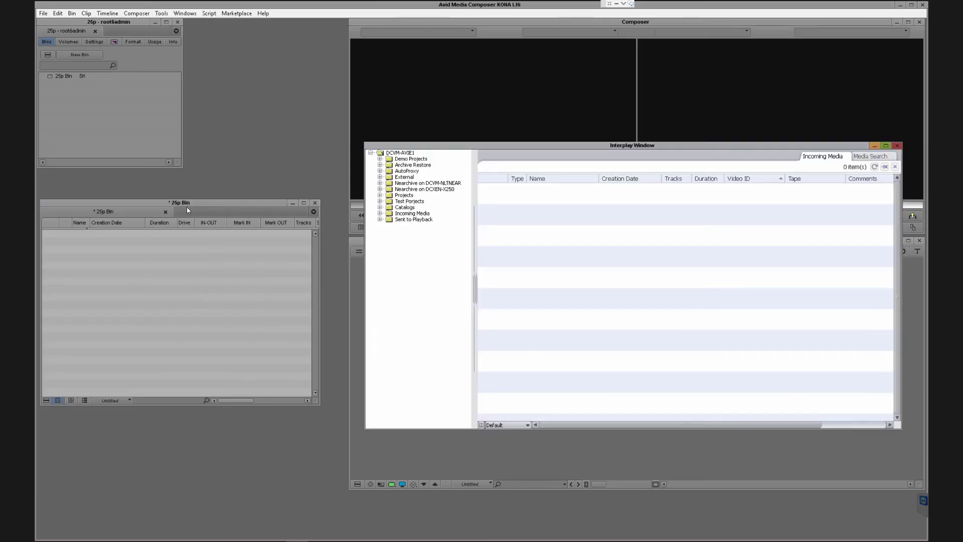
pyautogui.click(380, 214)
pyautogui.click(409, 263)
pyautogui.click(494, 406)
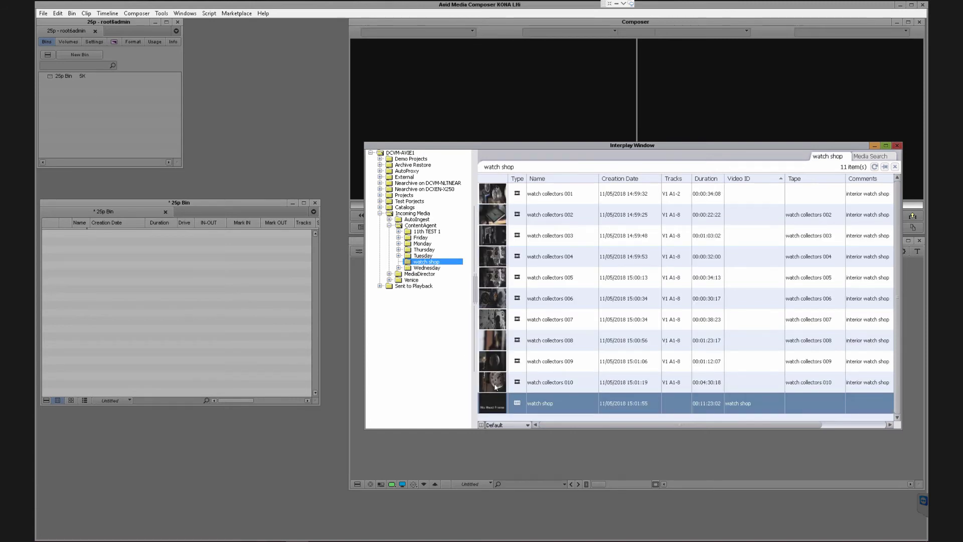
pyautogui.keyDown('ctrl'); pyautogui.click(495, 382); pyautogui.keyUp('ctrl')
pyautogui.keyDown('ctrl'); pyautogui.click(494, 362); pyautogui.keyUp('ctrl')
pyautogui.keyDown('ctrl'); pyautogui.click(494, 319); pyautogui.keyUp('ctrl')
pyautogui.moveTo(494, 319); pyautogui.dragTo(255, 322)
# Load clips 007, 009, 010 in the source monitor and scrub the watch shop sequence in the timeline
pyautogui.click(897, 146)
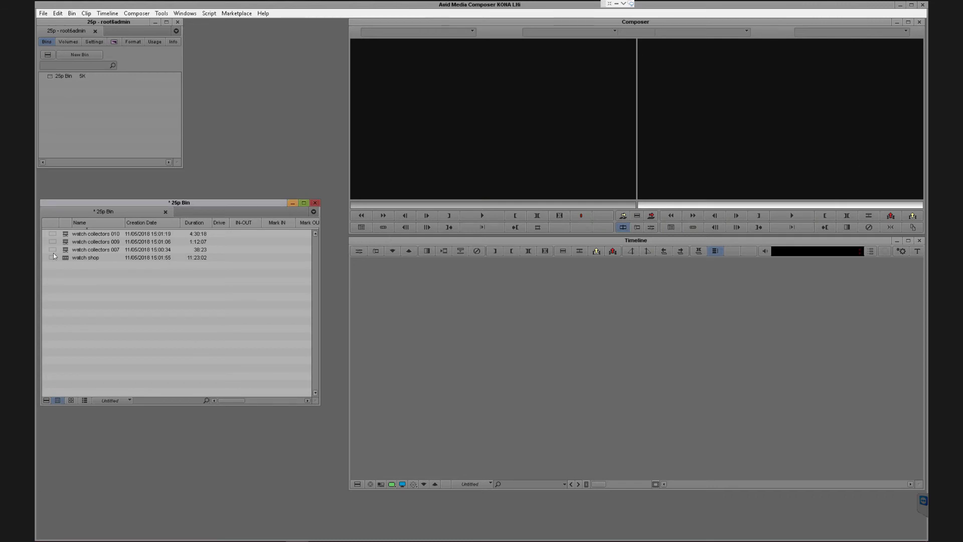
pyautogui.doubleClick(65, 249)
pyautogui.doubleClick(66, 242)
pyautogui.doubleClick(66, 234)
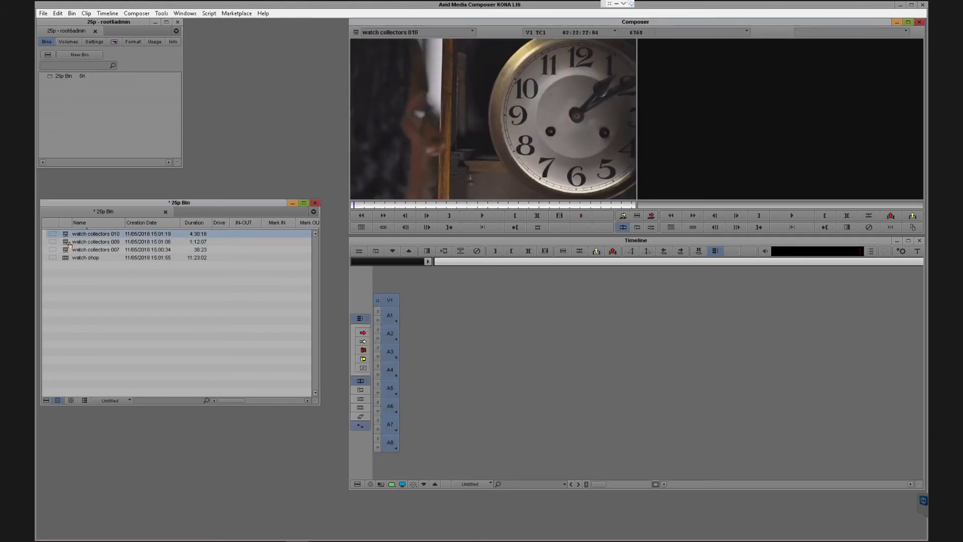
pyautogui.doubleClick(65, 257)
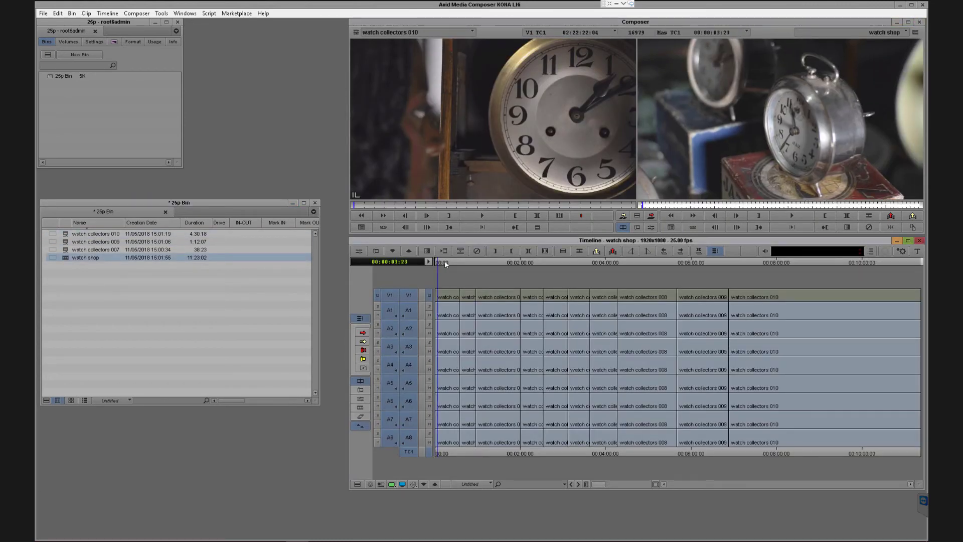
pyautogui.moveTo(437, 263); pyautogui.dragTo(459, 263)
pyautogui.click(436, 266)
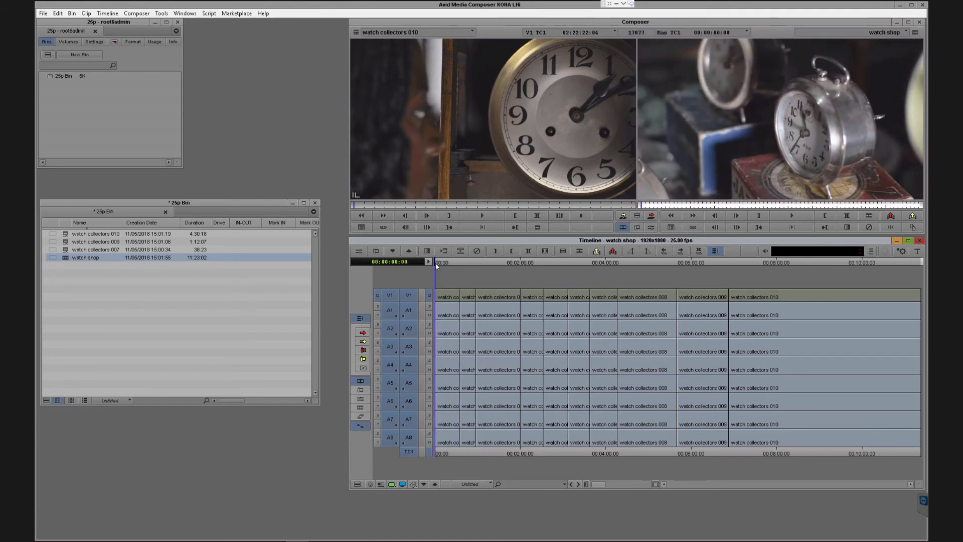
pyautogui.click(414, 485)
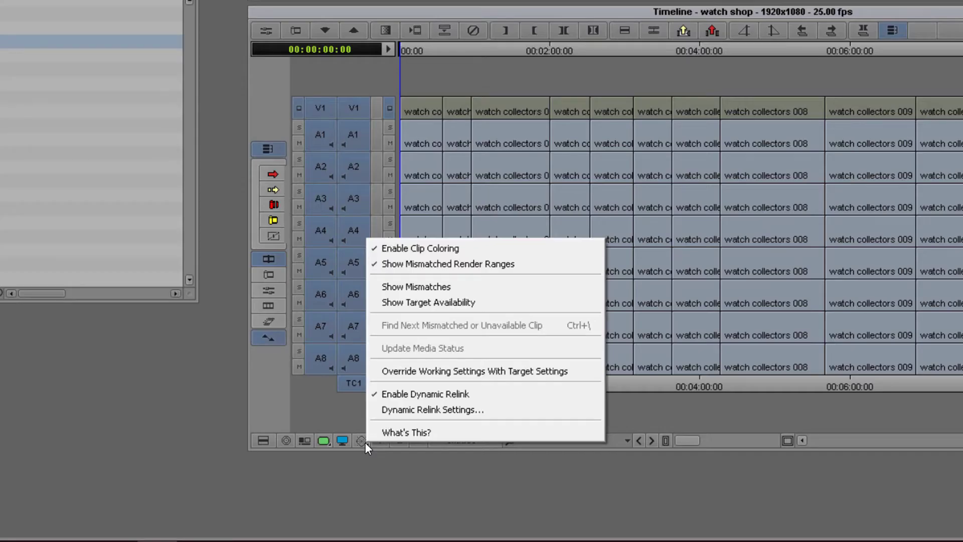
pyautogui.click(576, 371)
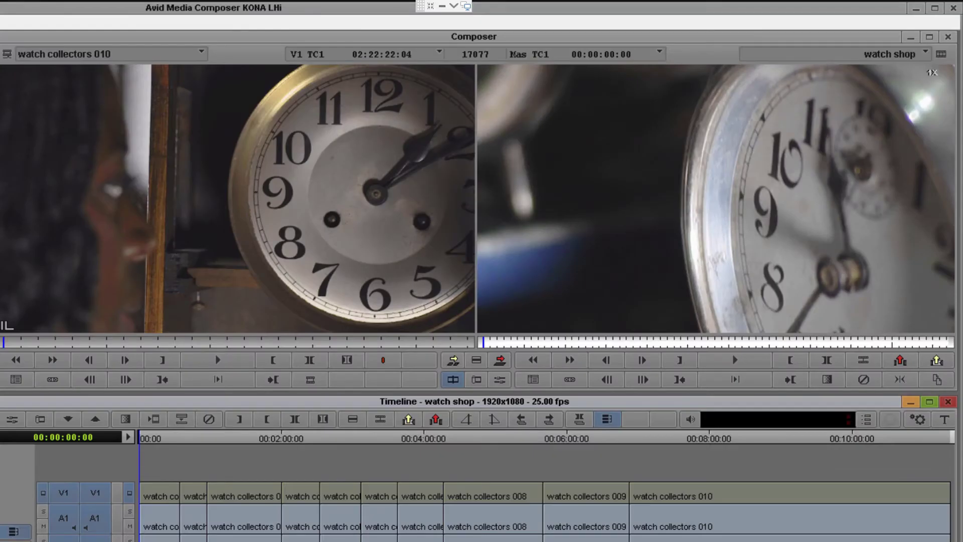